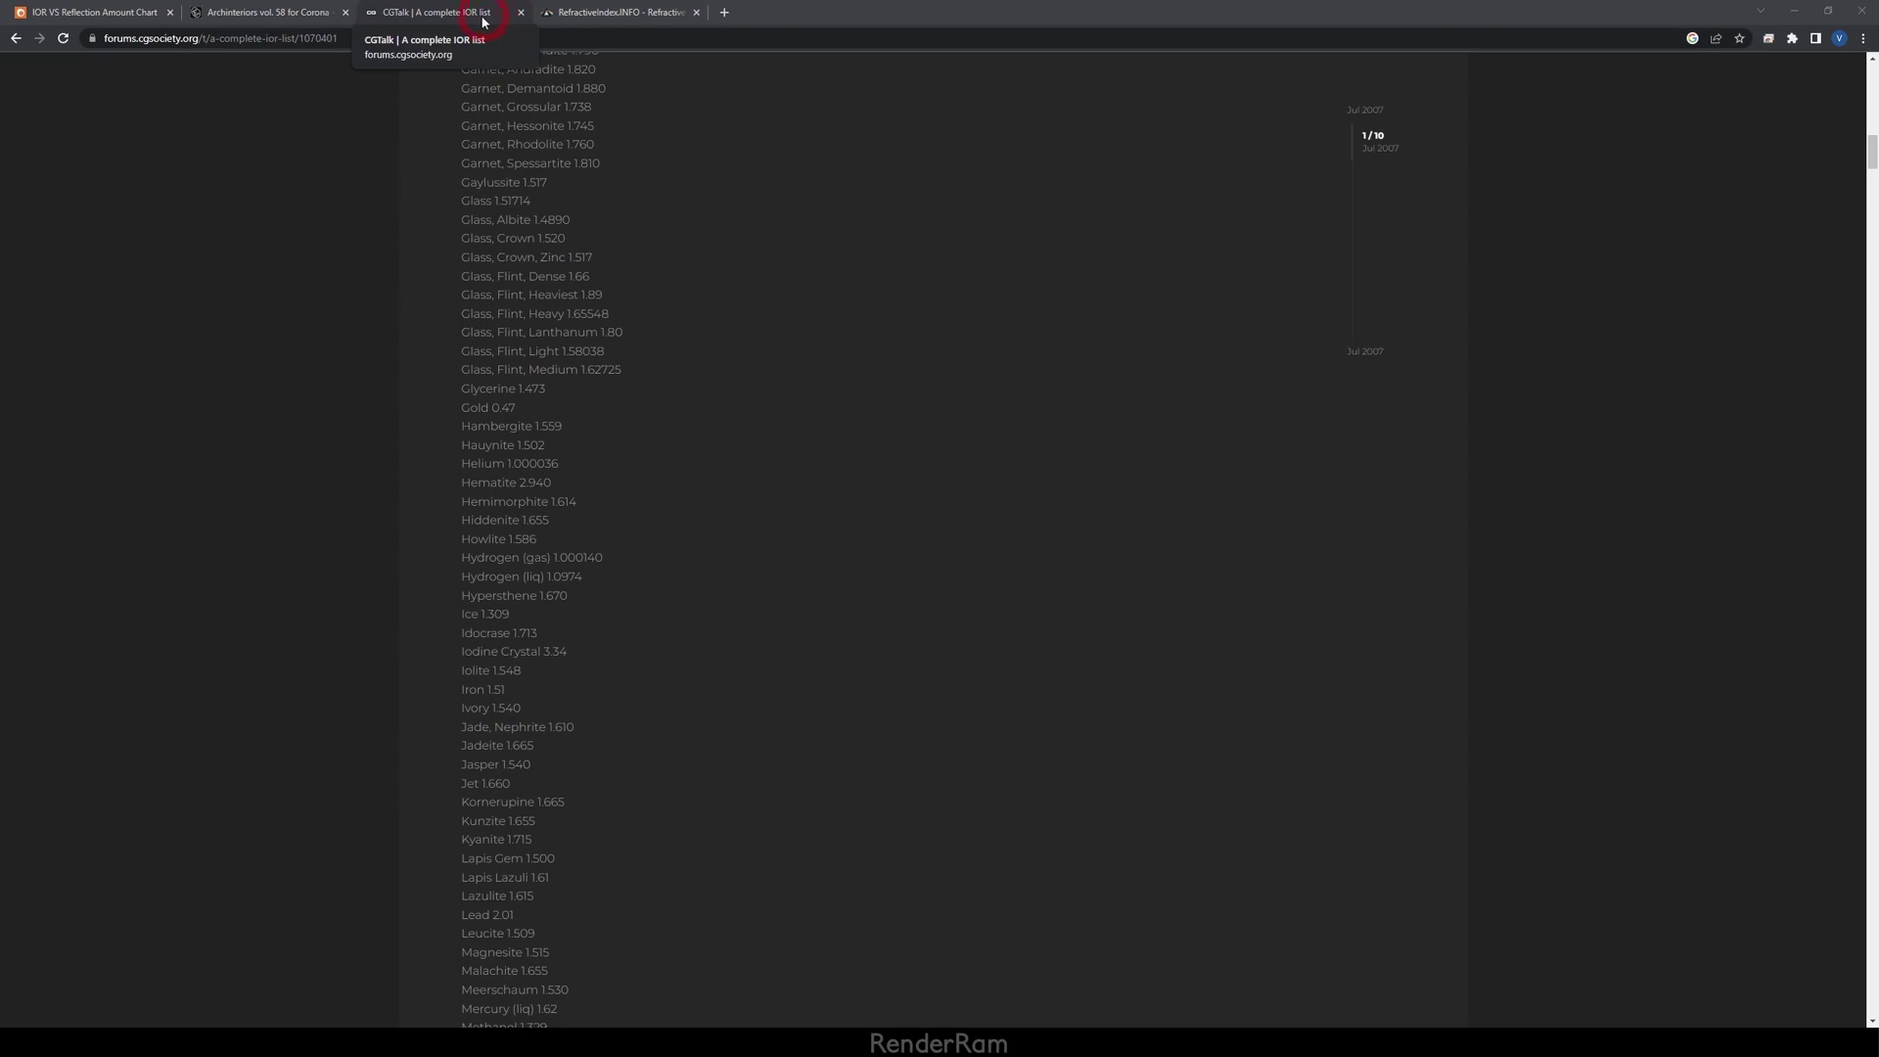
Find and highlight Gold's 0.47 IOR entry in the CGTalk IOR list.
scroll(460, 147, "up", 15)
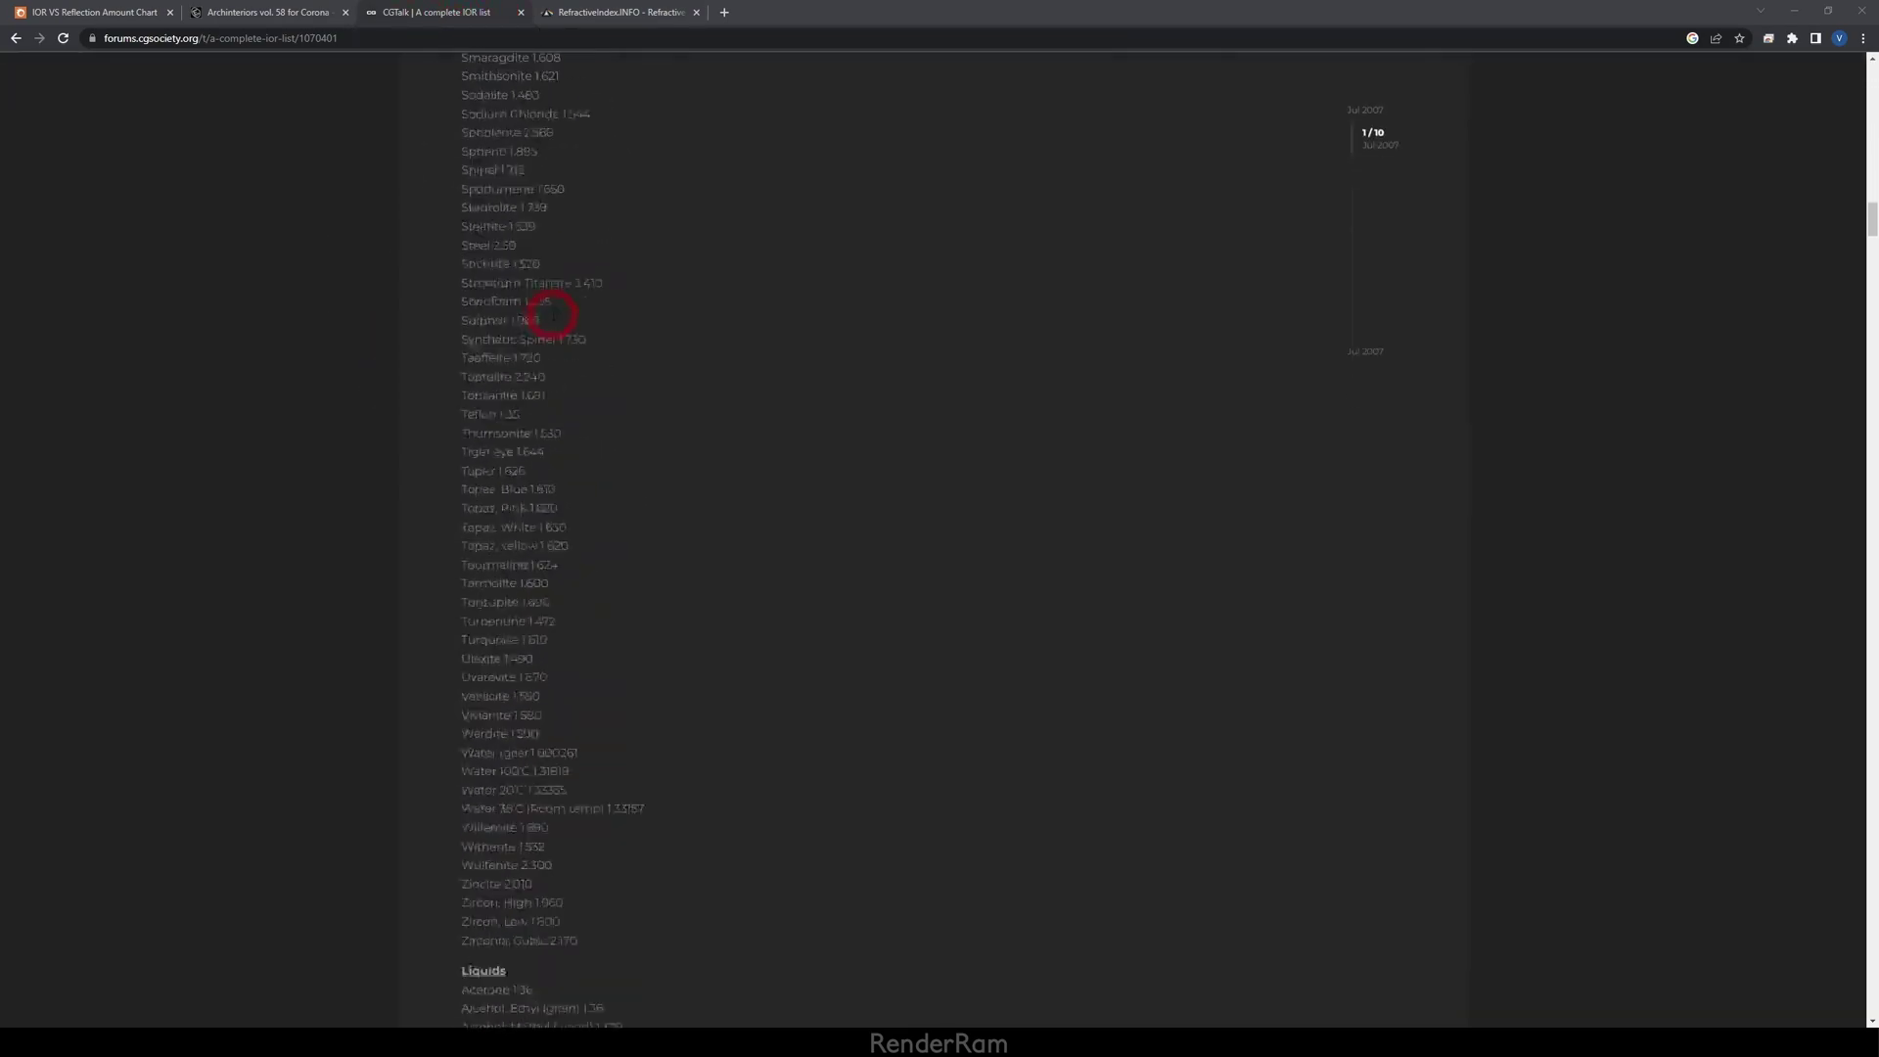
scroll(548, 323, "down", 20)
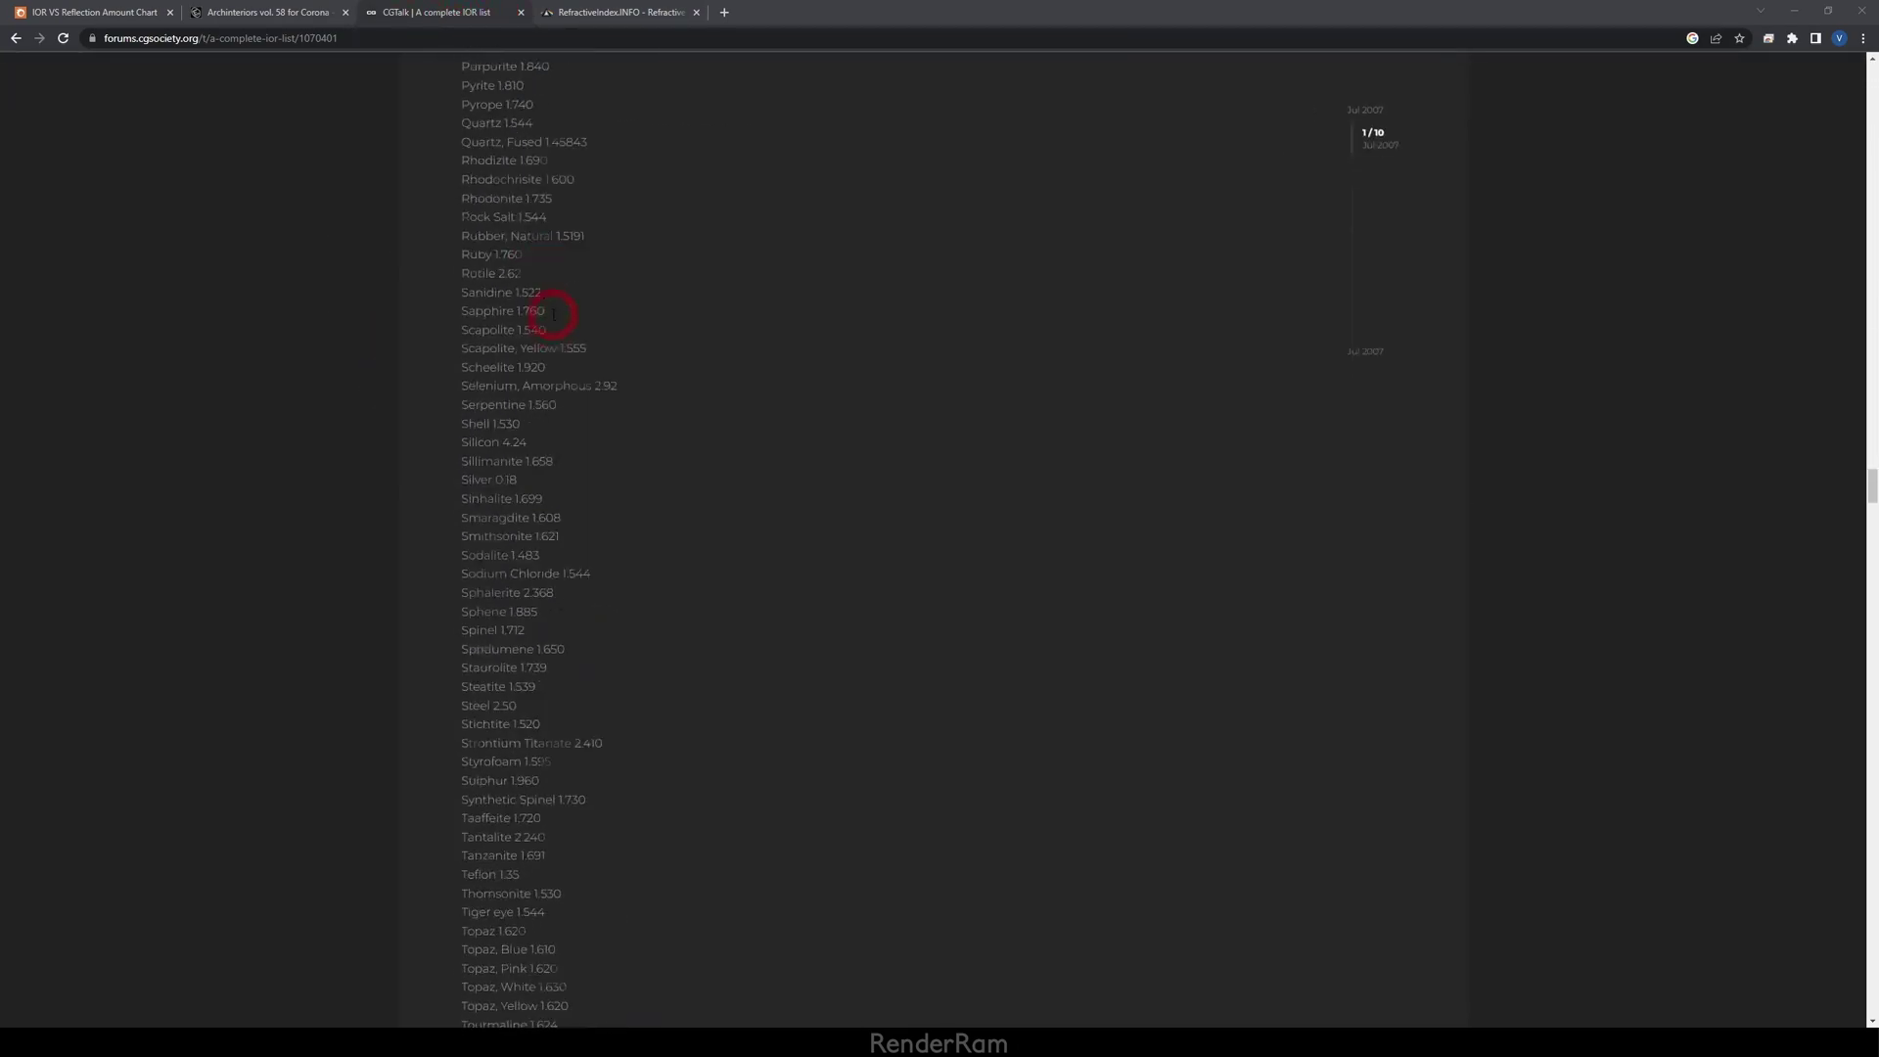
scroll(531, 603, "up", 20)
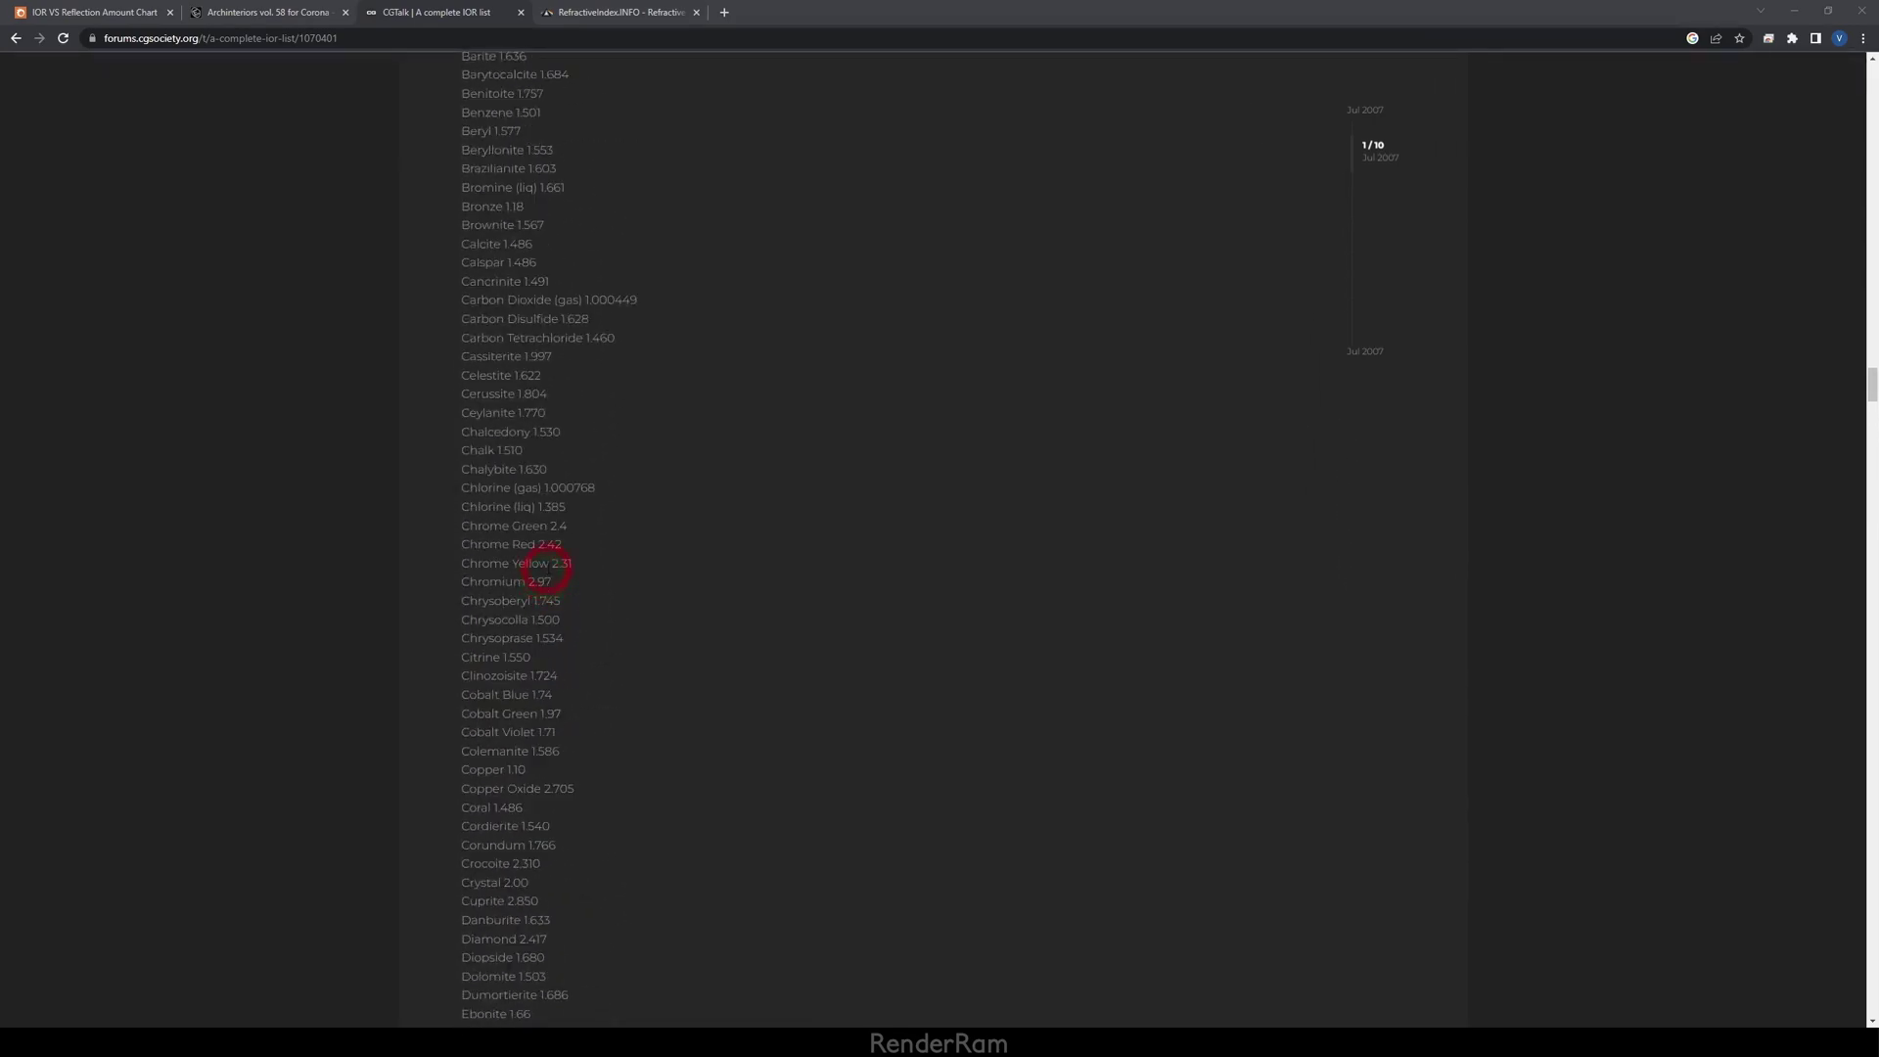
scroll(554, 561, "down", 10)
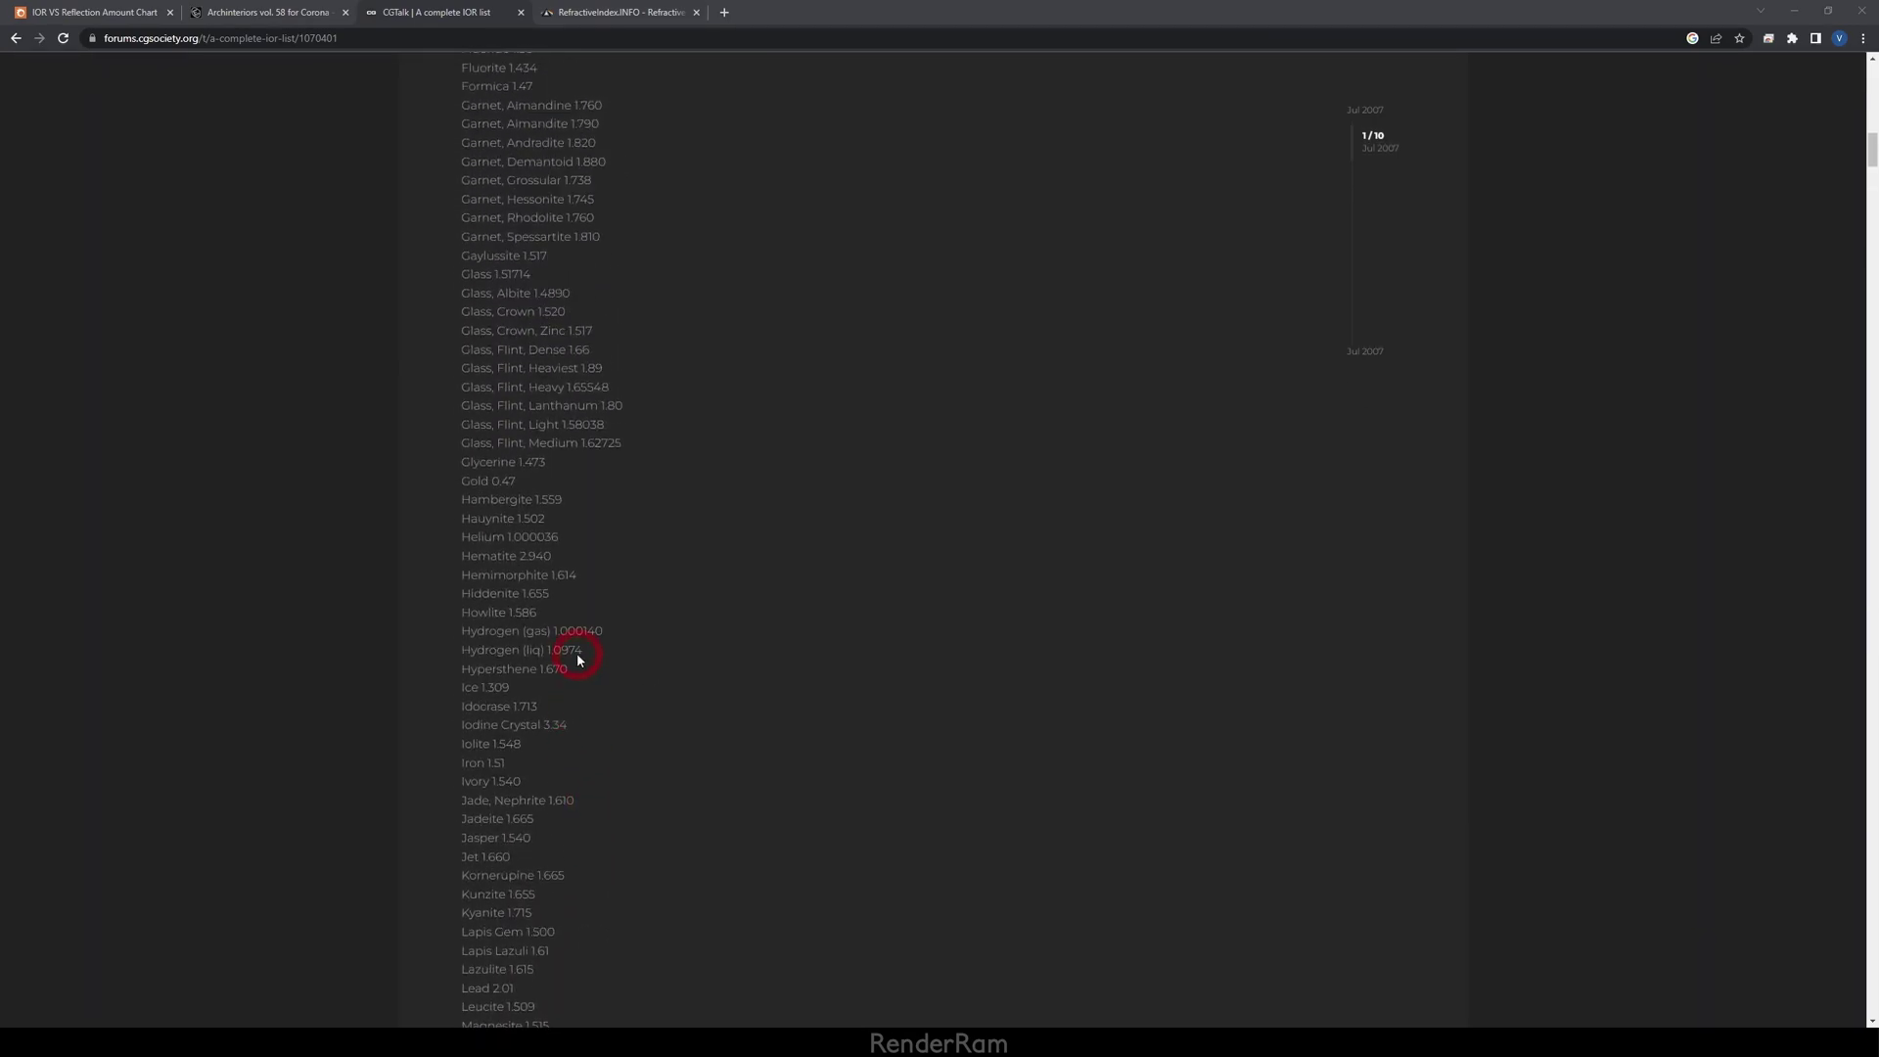
scroll(578, 659, "up", 1)
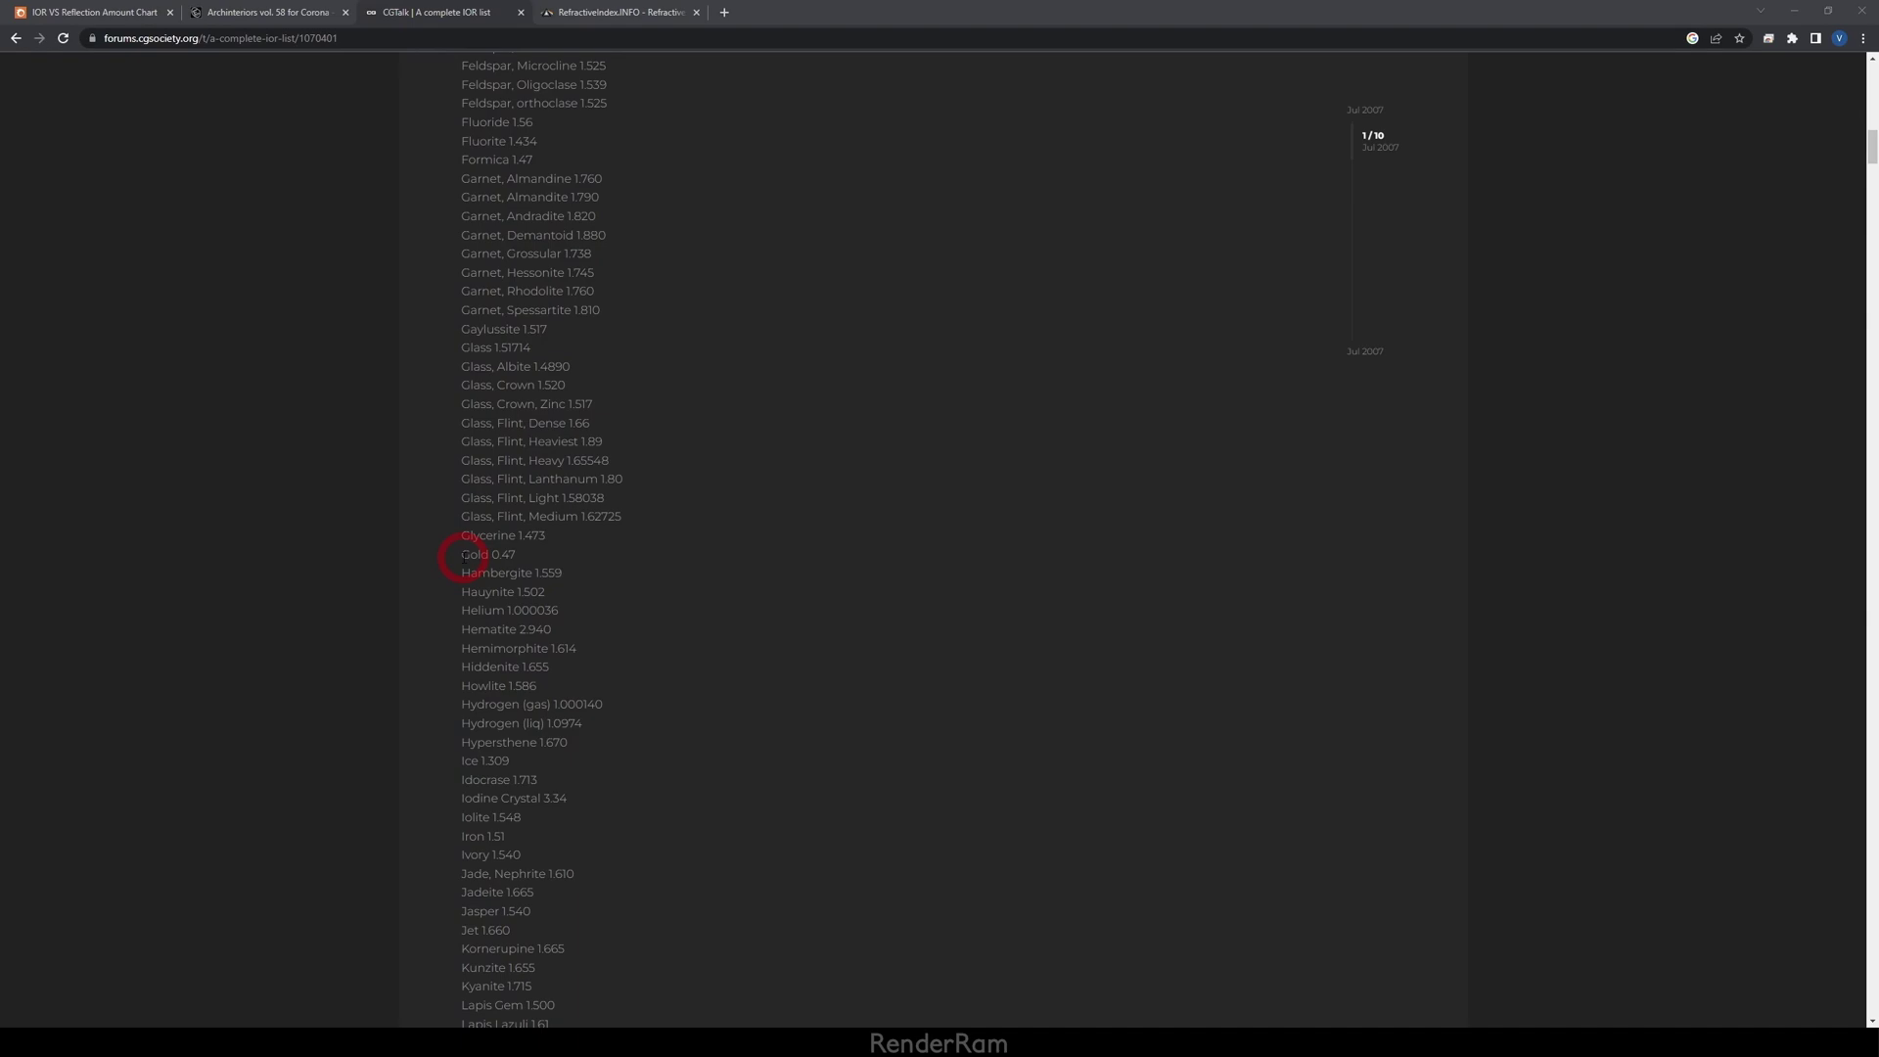
left_click_drag(464, 555, 522, 555)
left_click(605, 566)
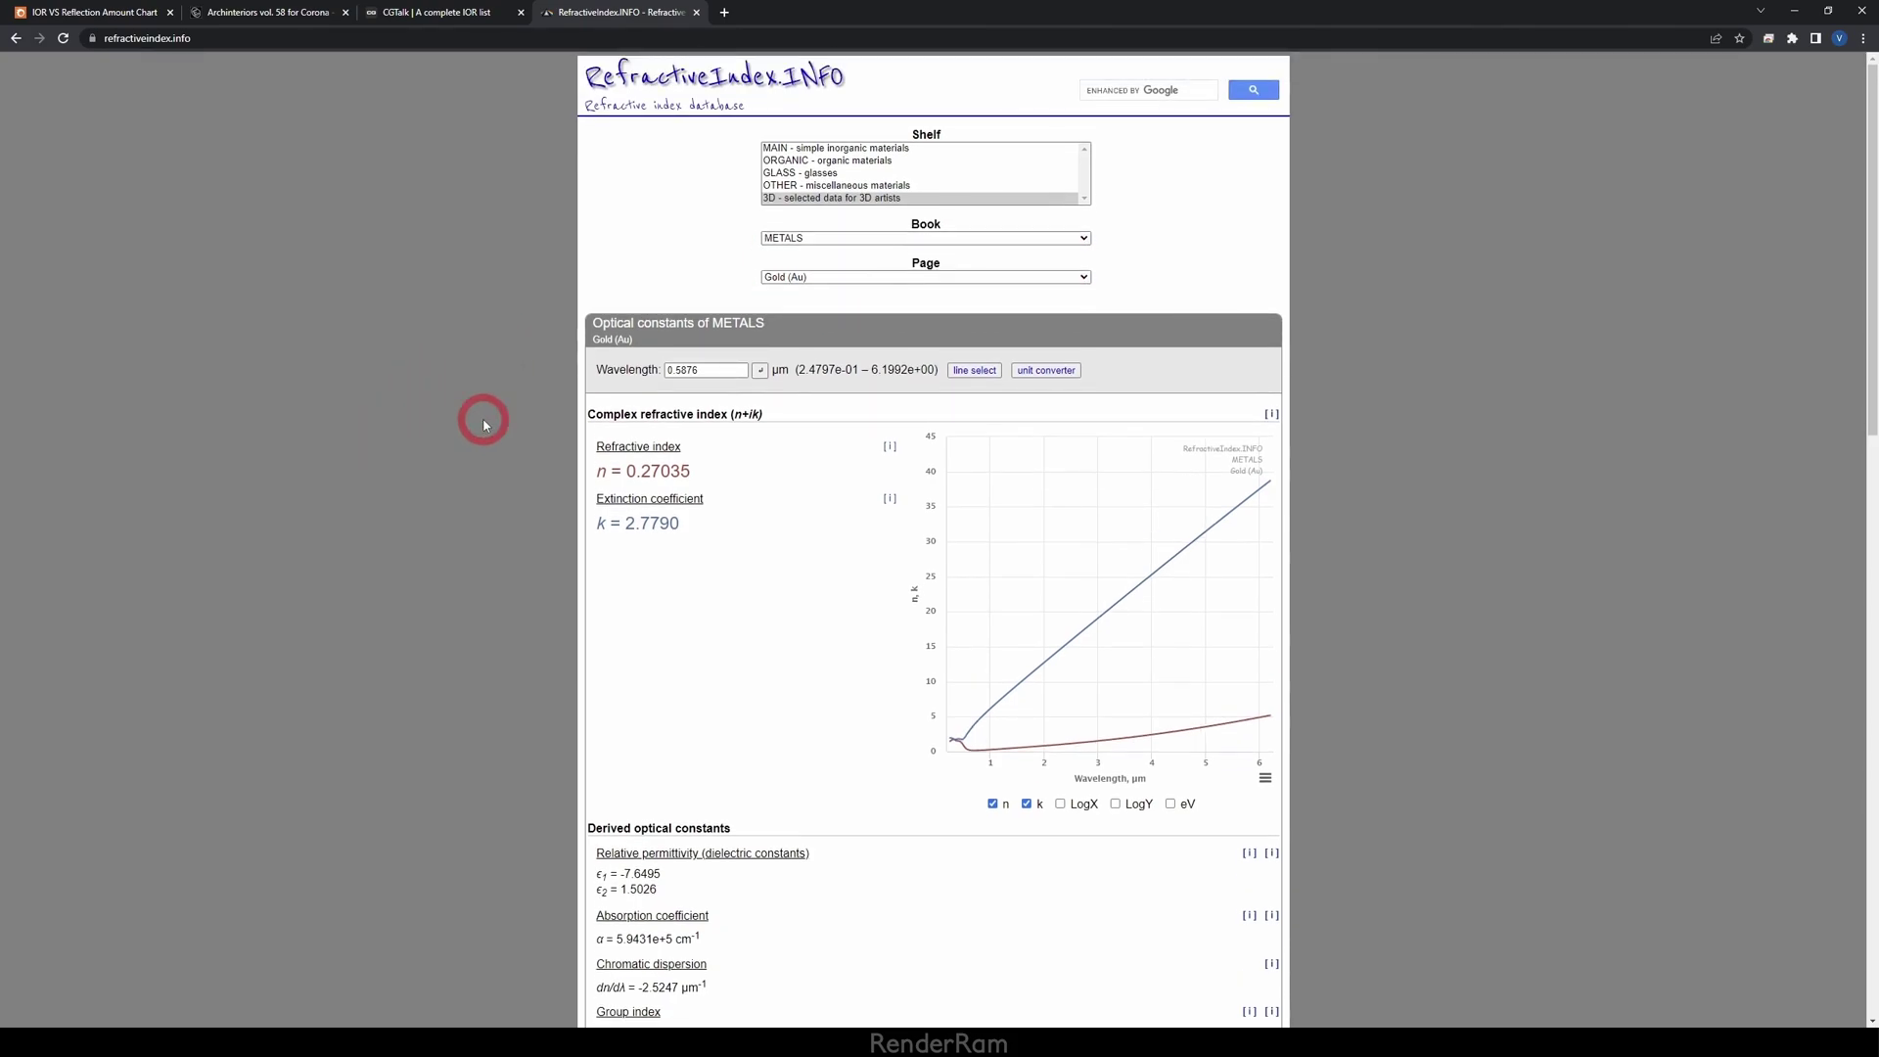
Scroll the Gold (Au) page to the reflection calculator and highlight non-polarized R = 0.88417.
scroll(484, 419, "down", 6)
scroll(483, 418, "down", 5)
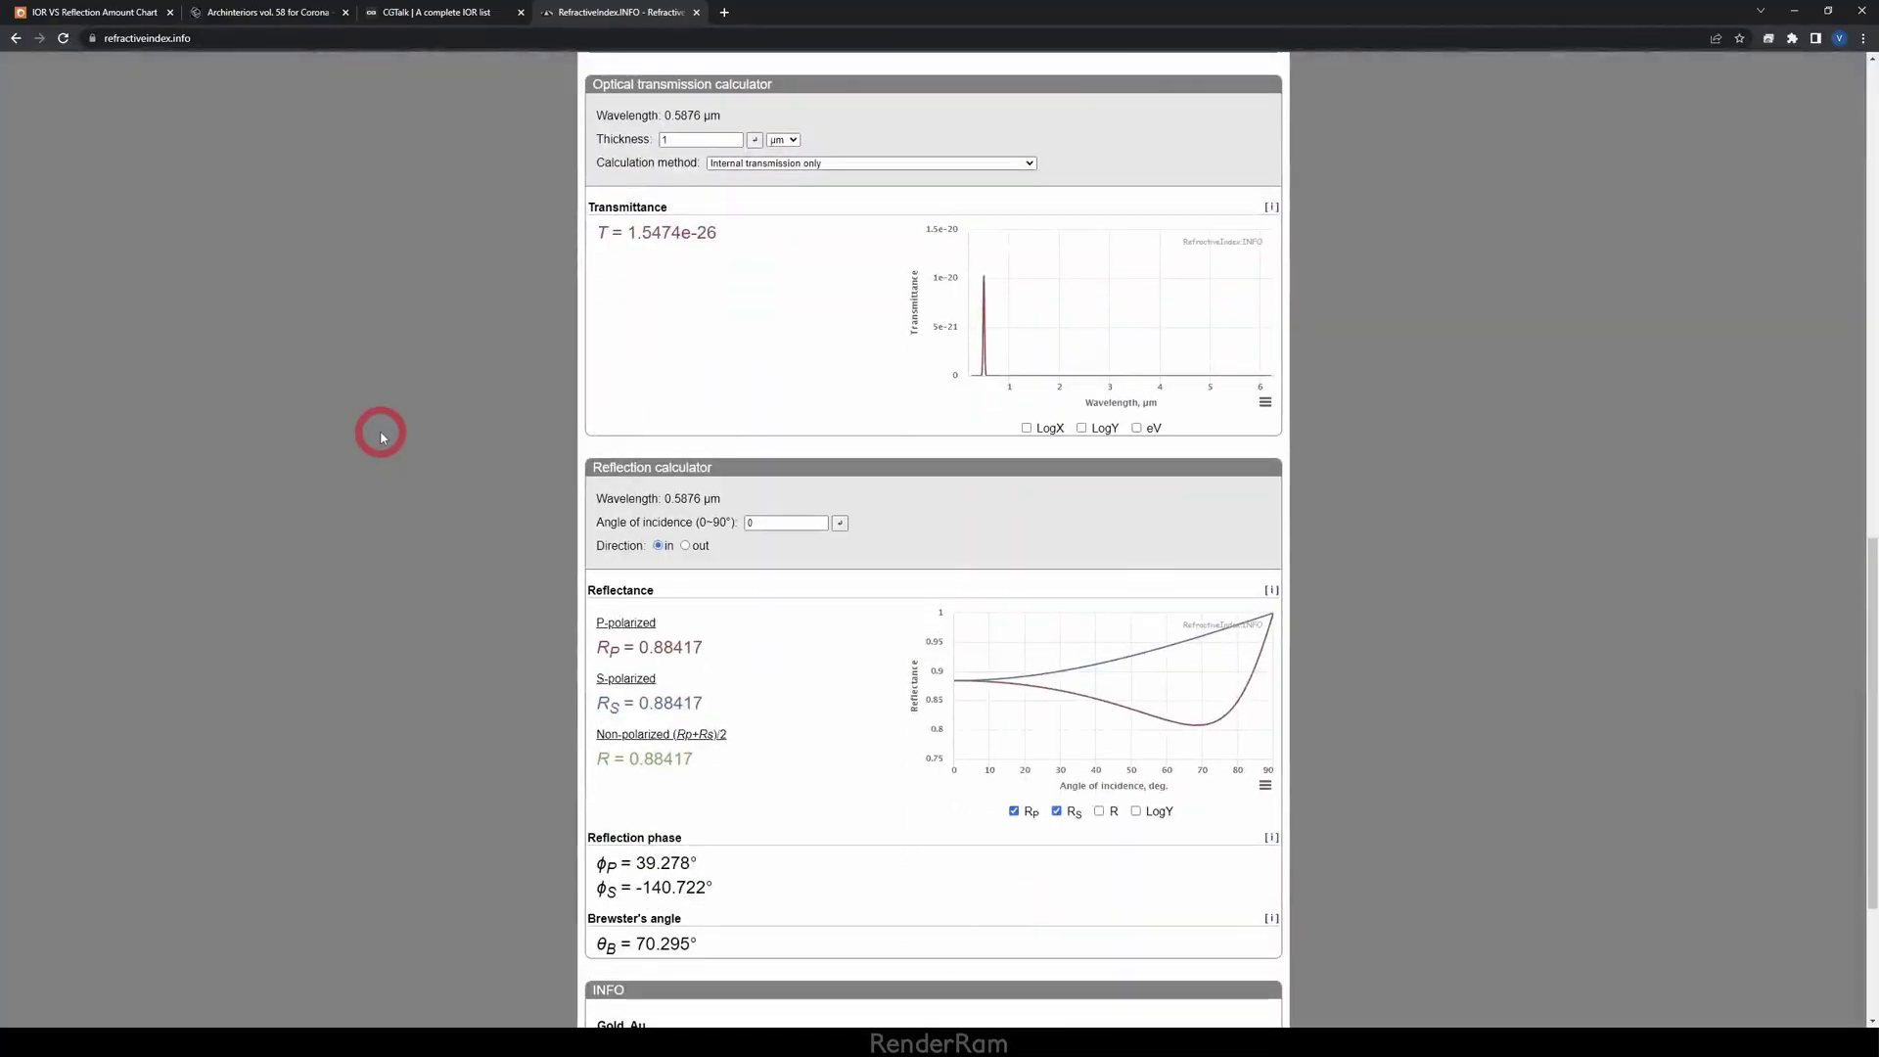
scroll(381, 436, "down", 1)
scroll(473, 432, "down", 3)
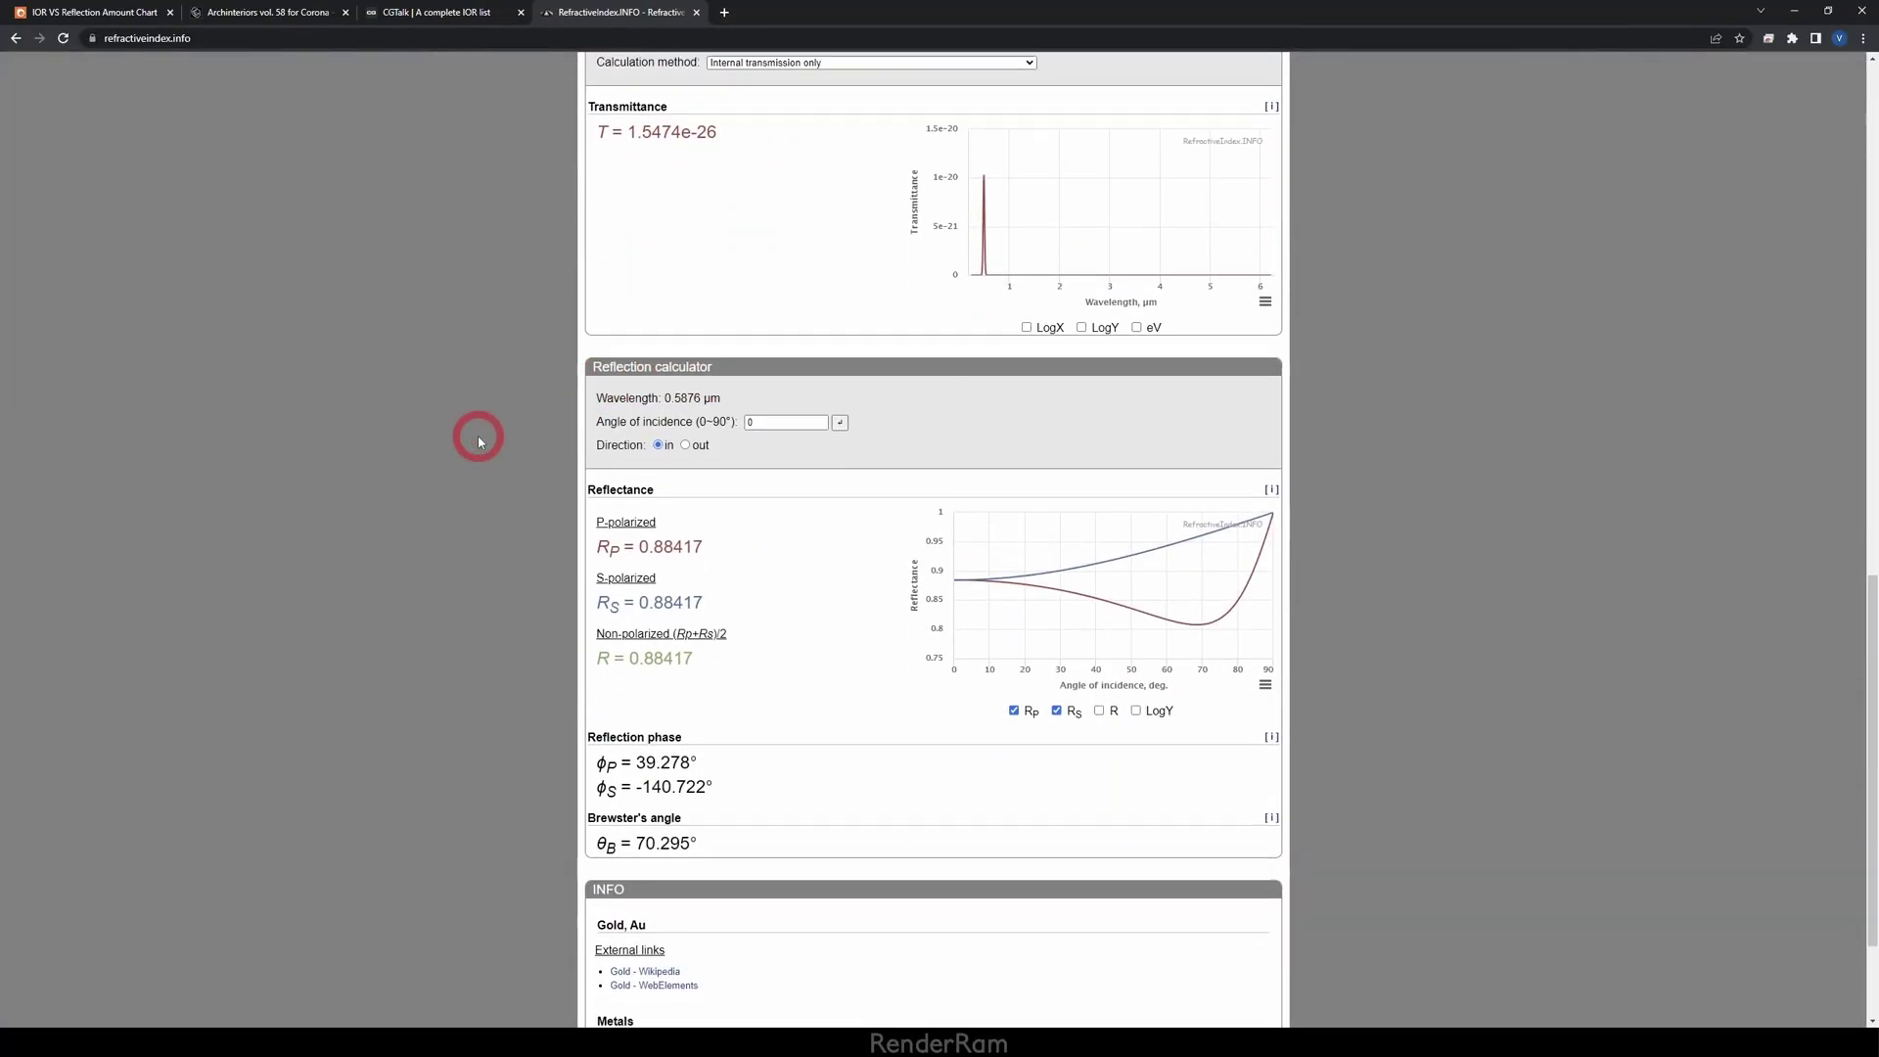
left_click_drag(587, 486, 693, 482)
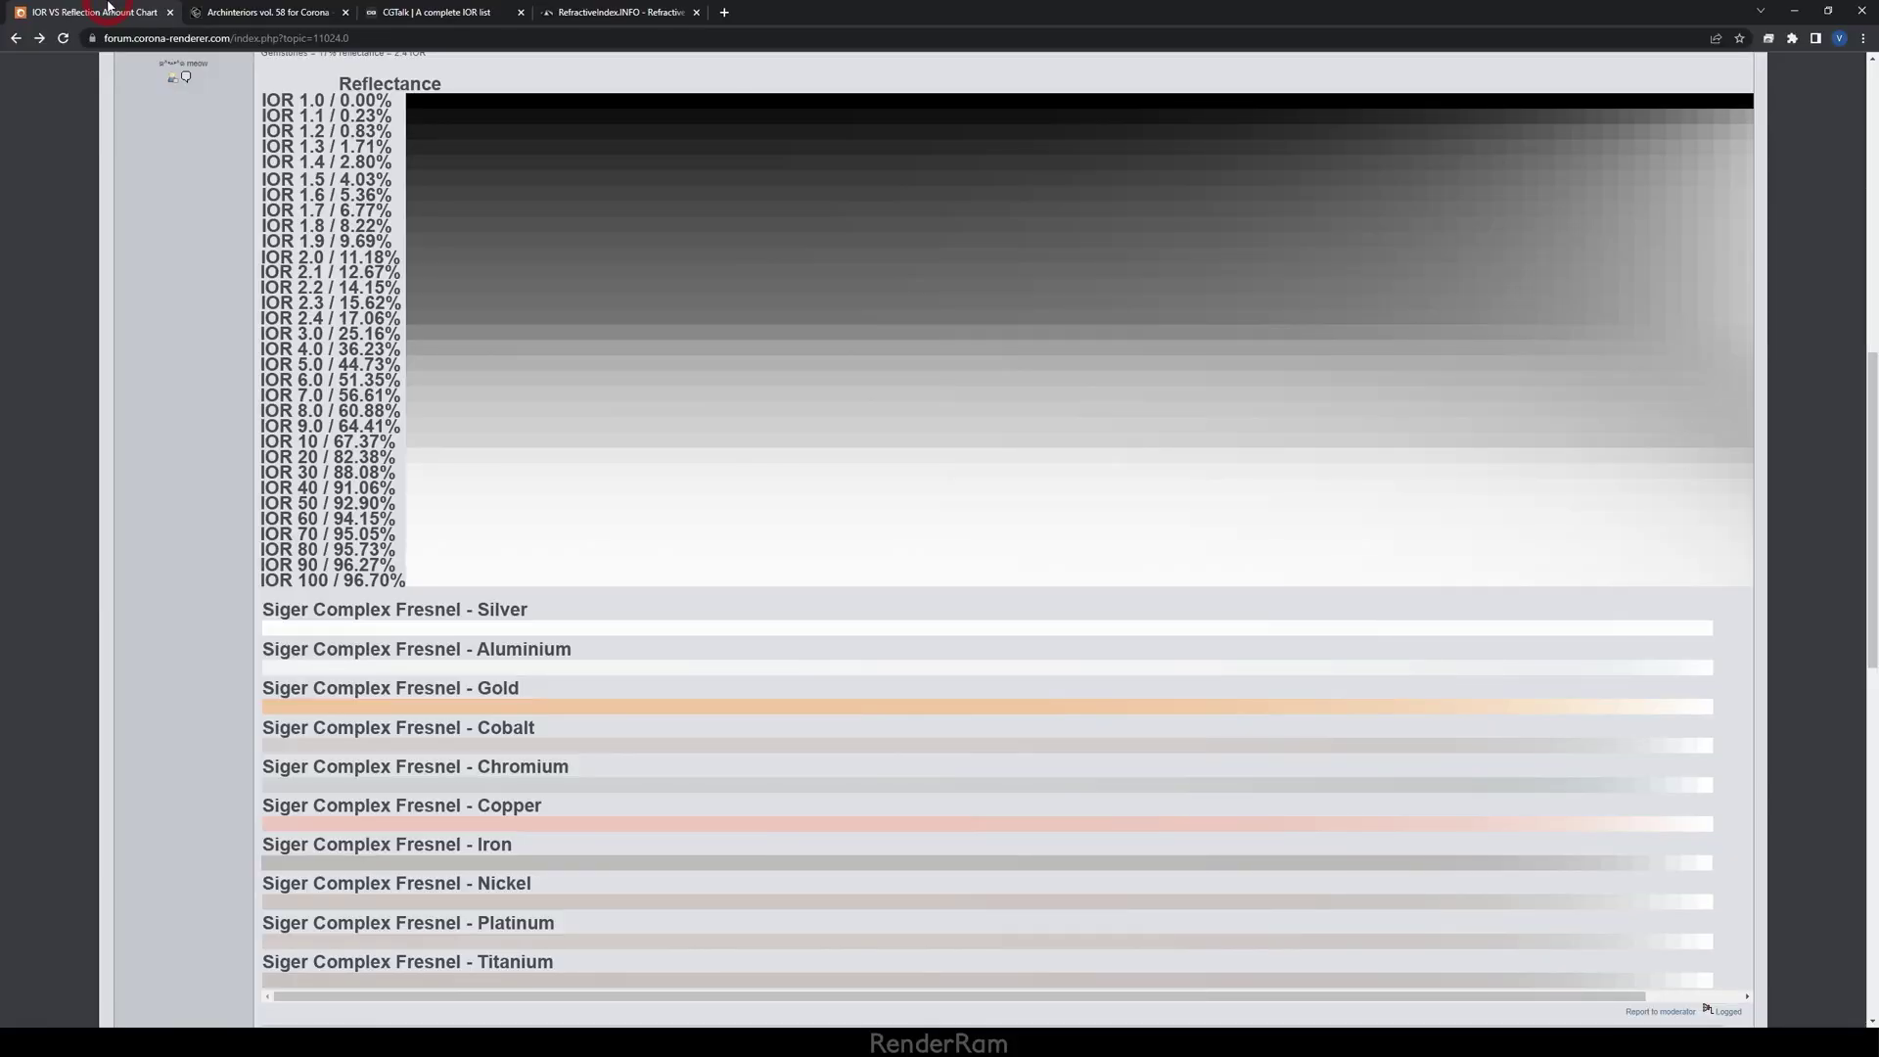
Scroll up on the Corona forum's IOR vs Reflection Amount chart.
scroll(151, 369, "up", 1)
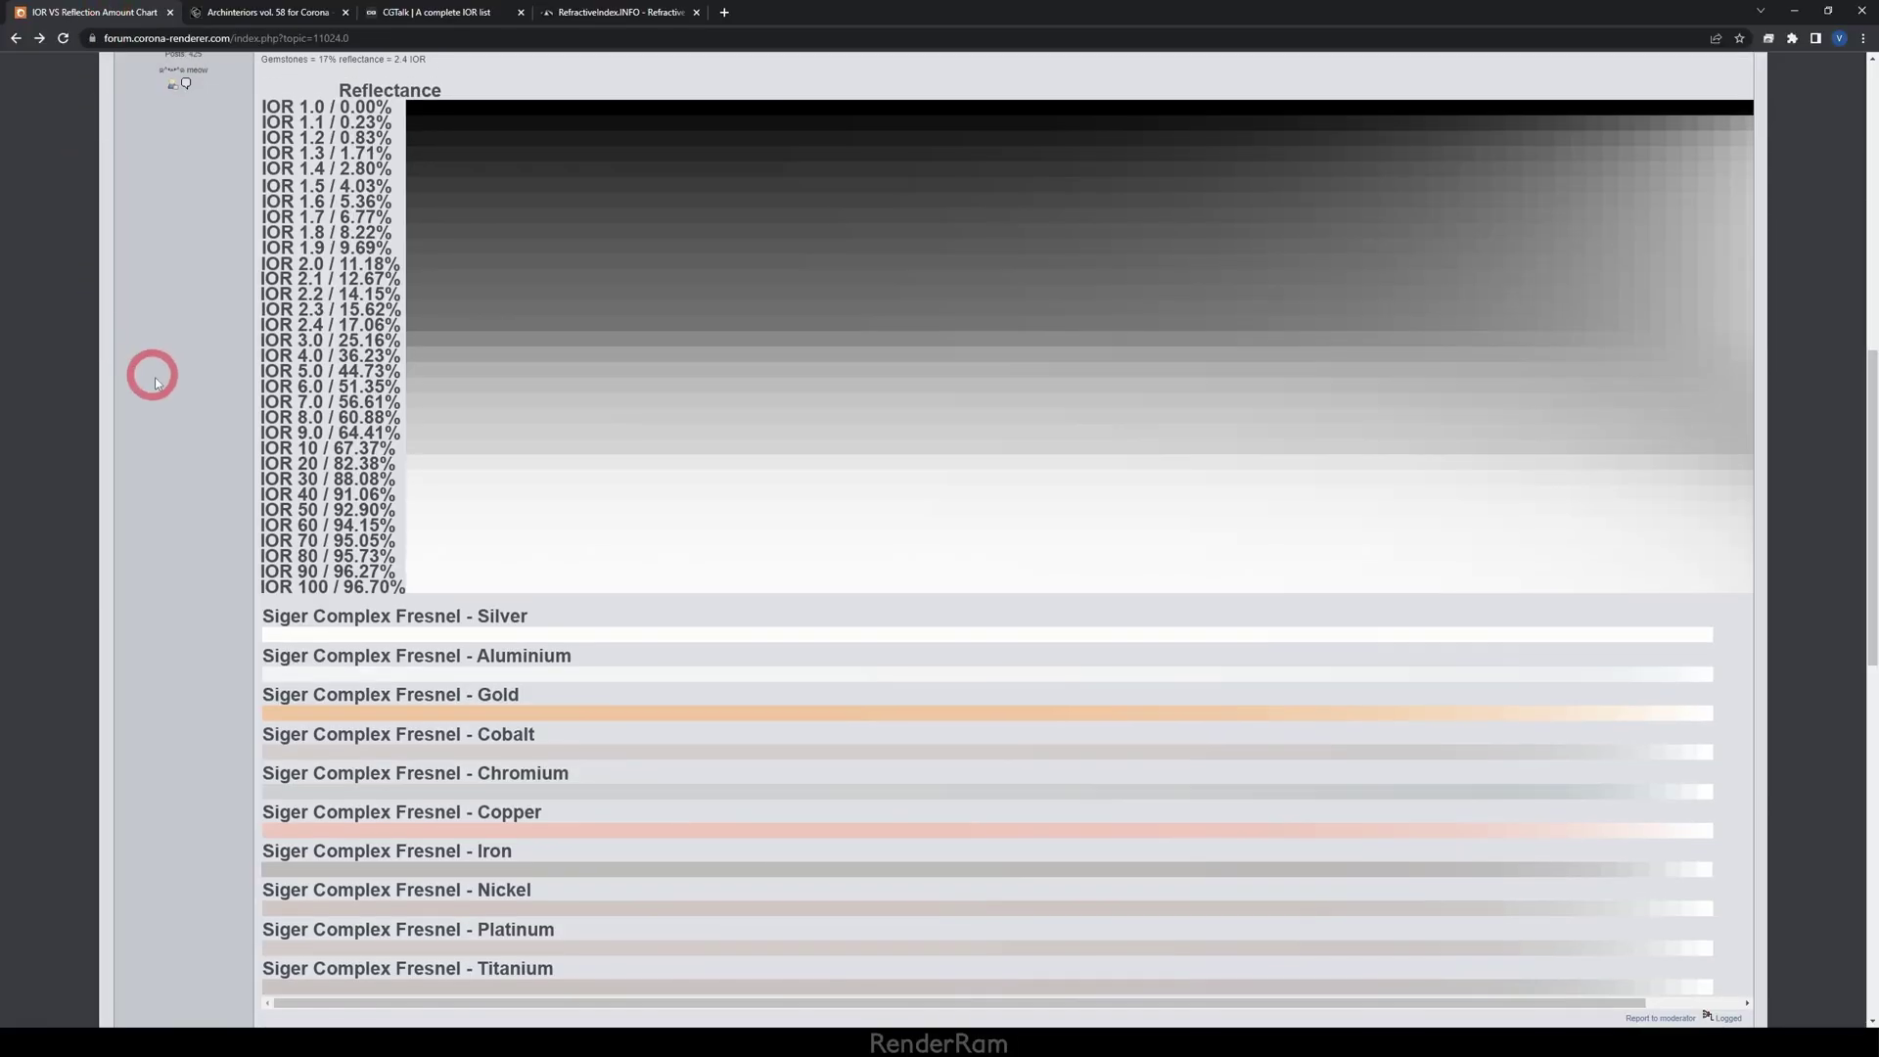
Scroll through the IOR-to-reflectance cheat sheet, e.g. IOR 1.5 giving 4.03%.
scroll(225, 272, "up", 2)
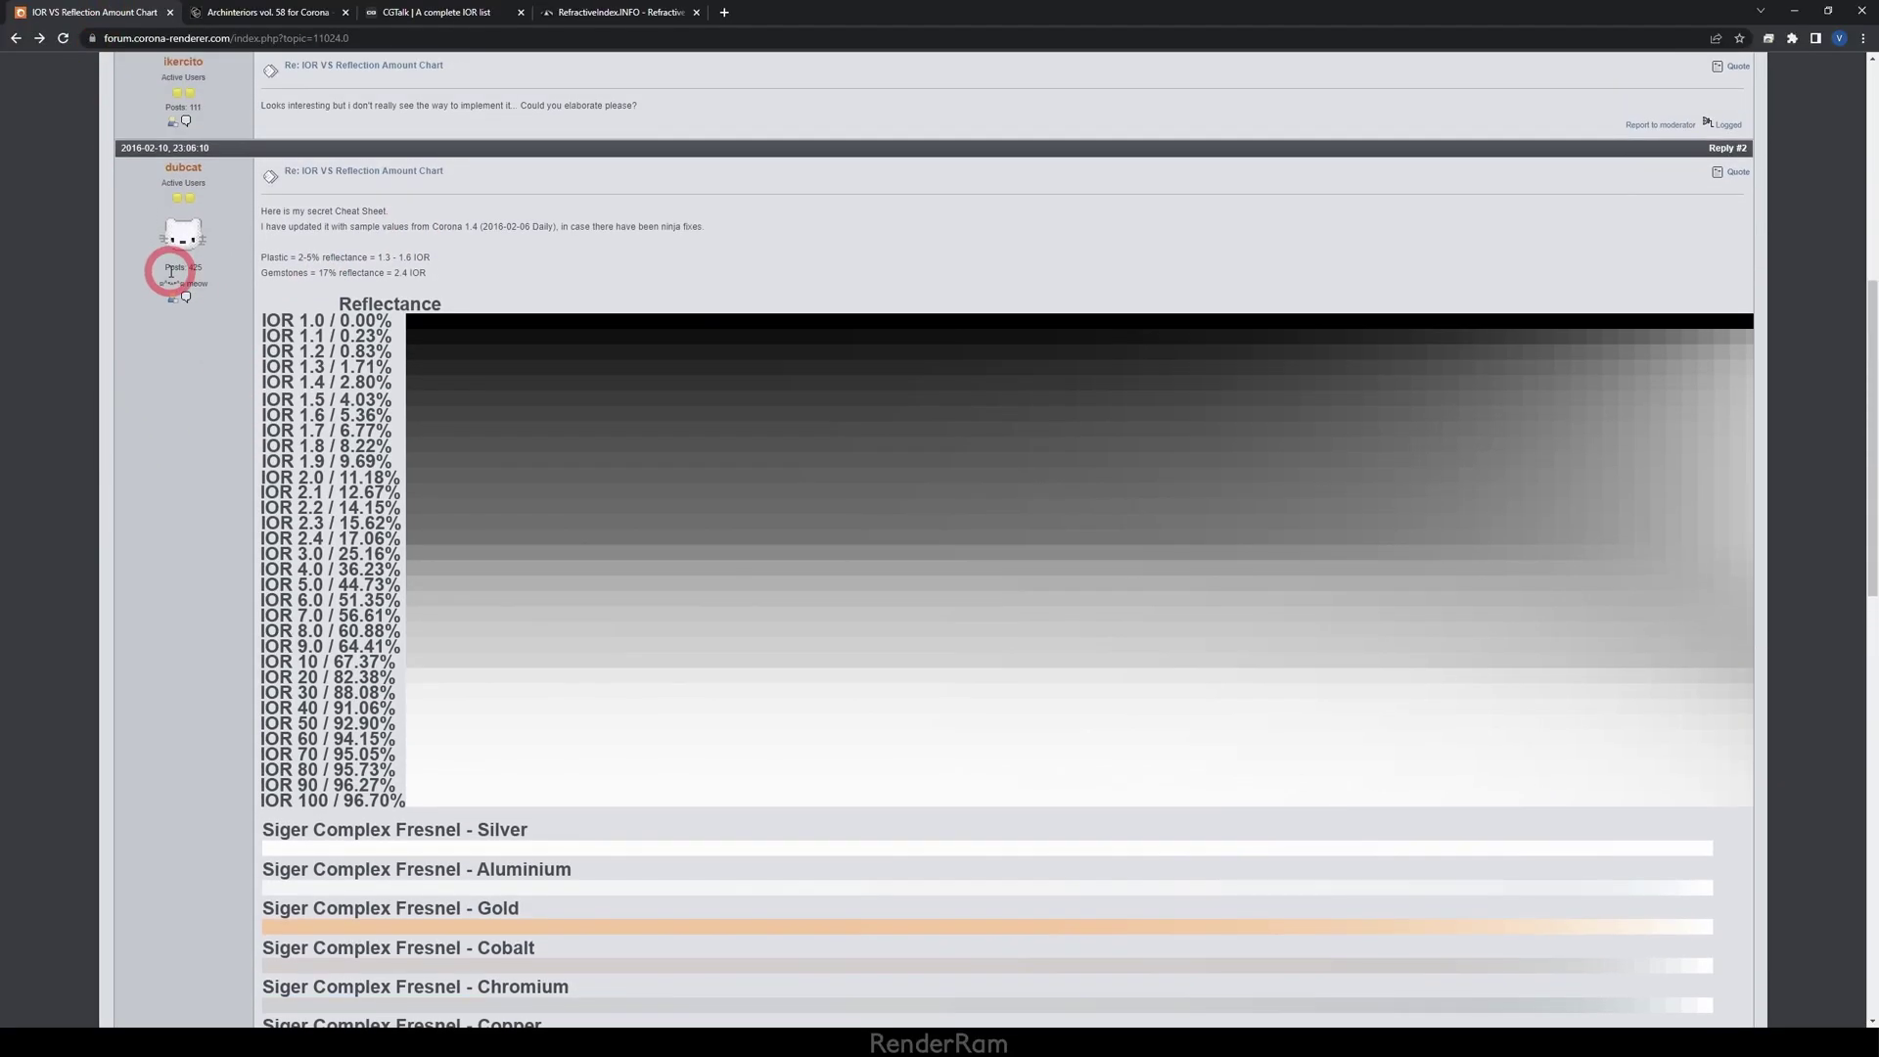
scroll(168, 264, "down", 1)
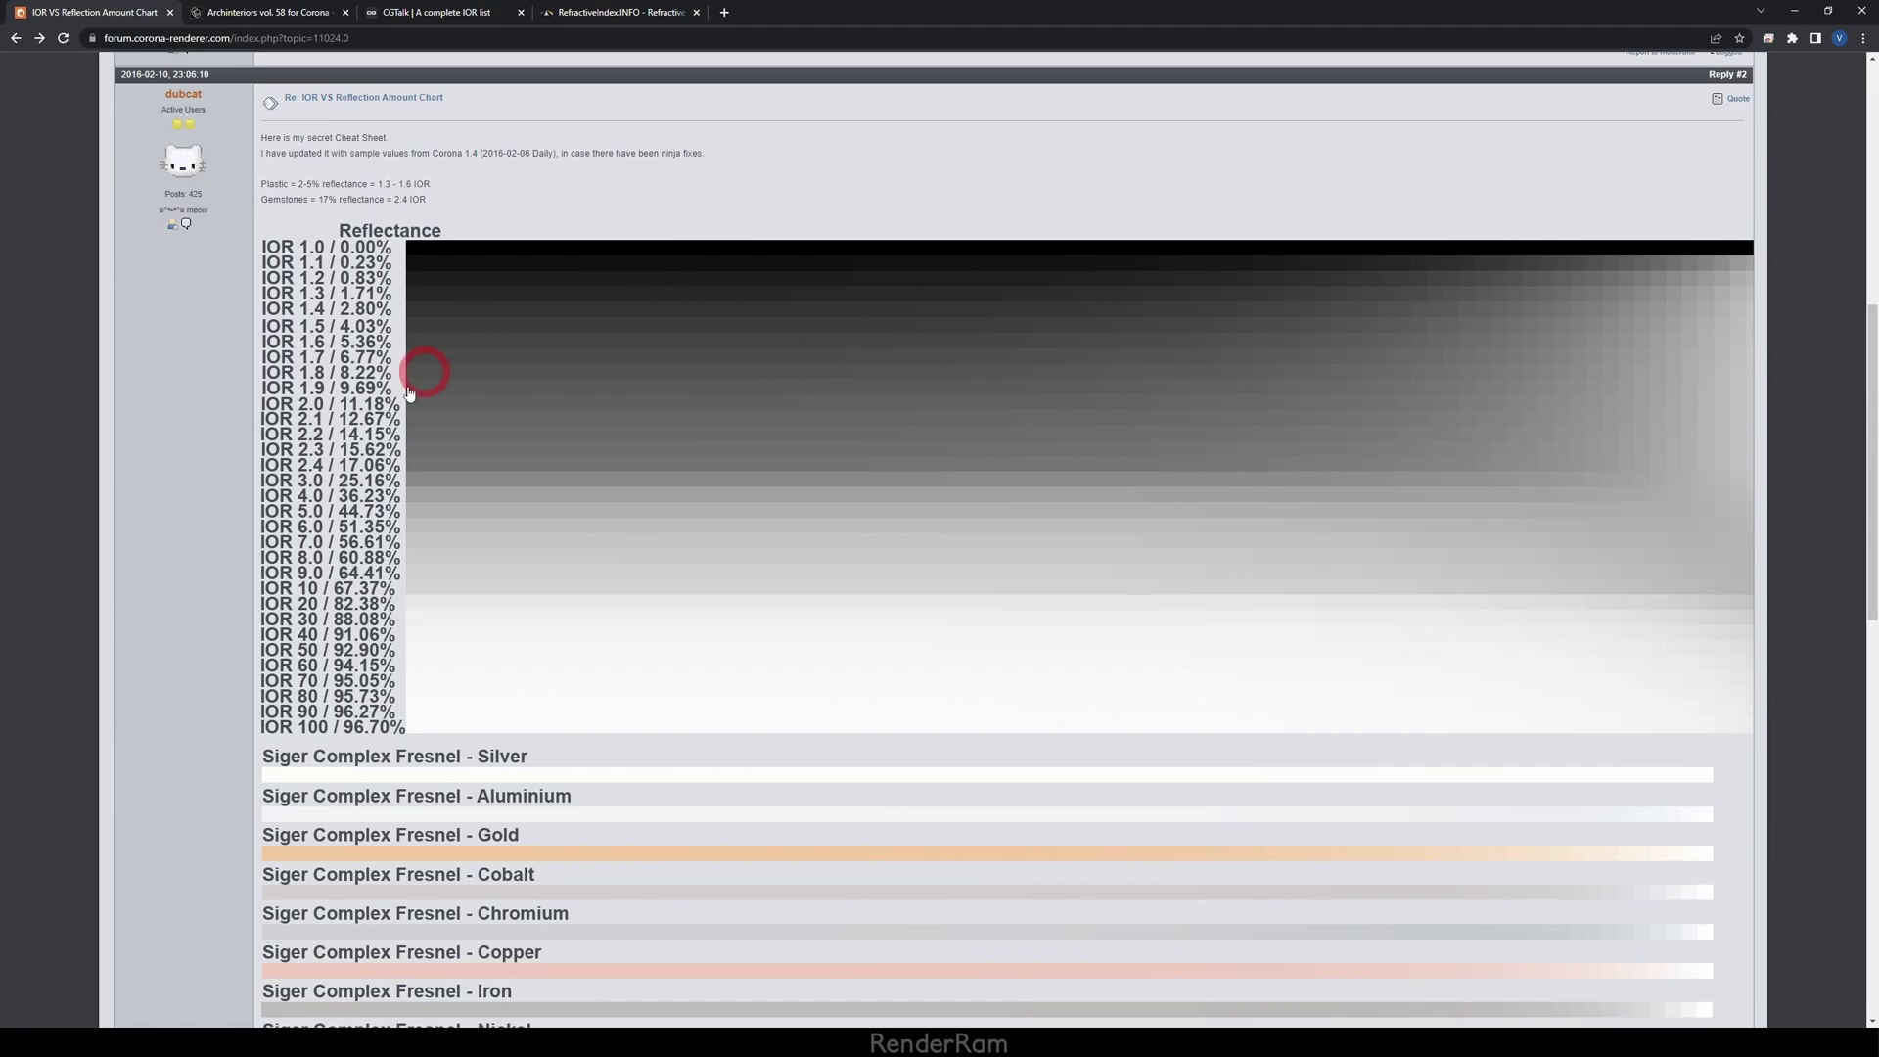
scroll(910, 512, "down", 2)
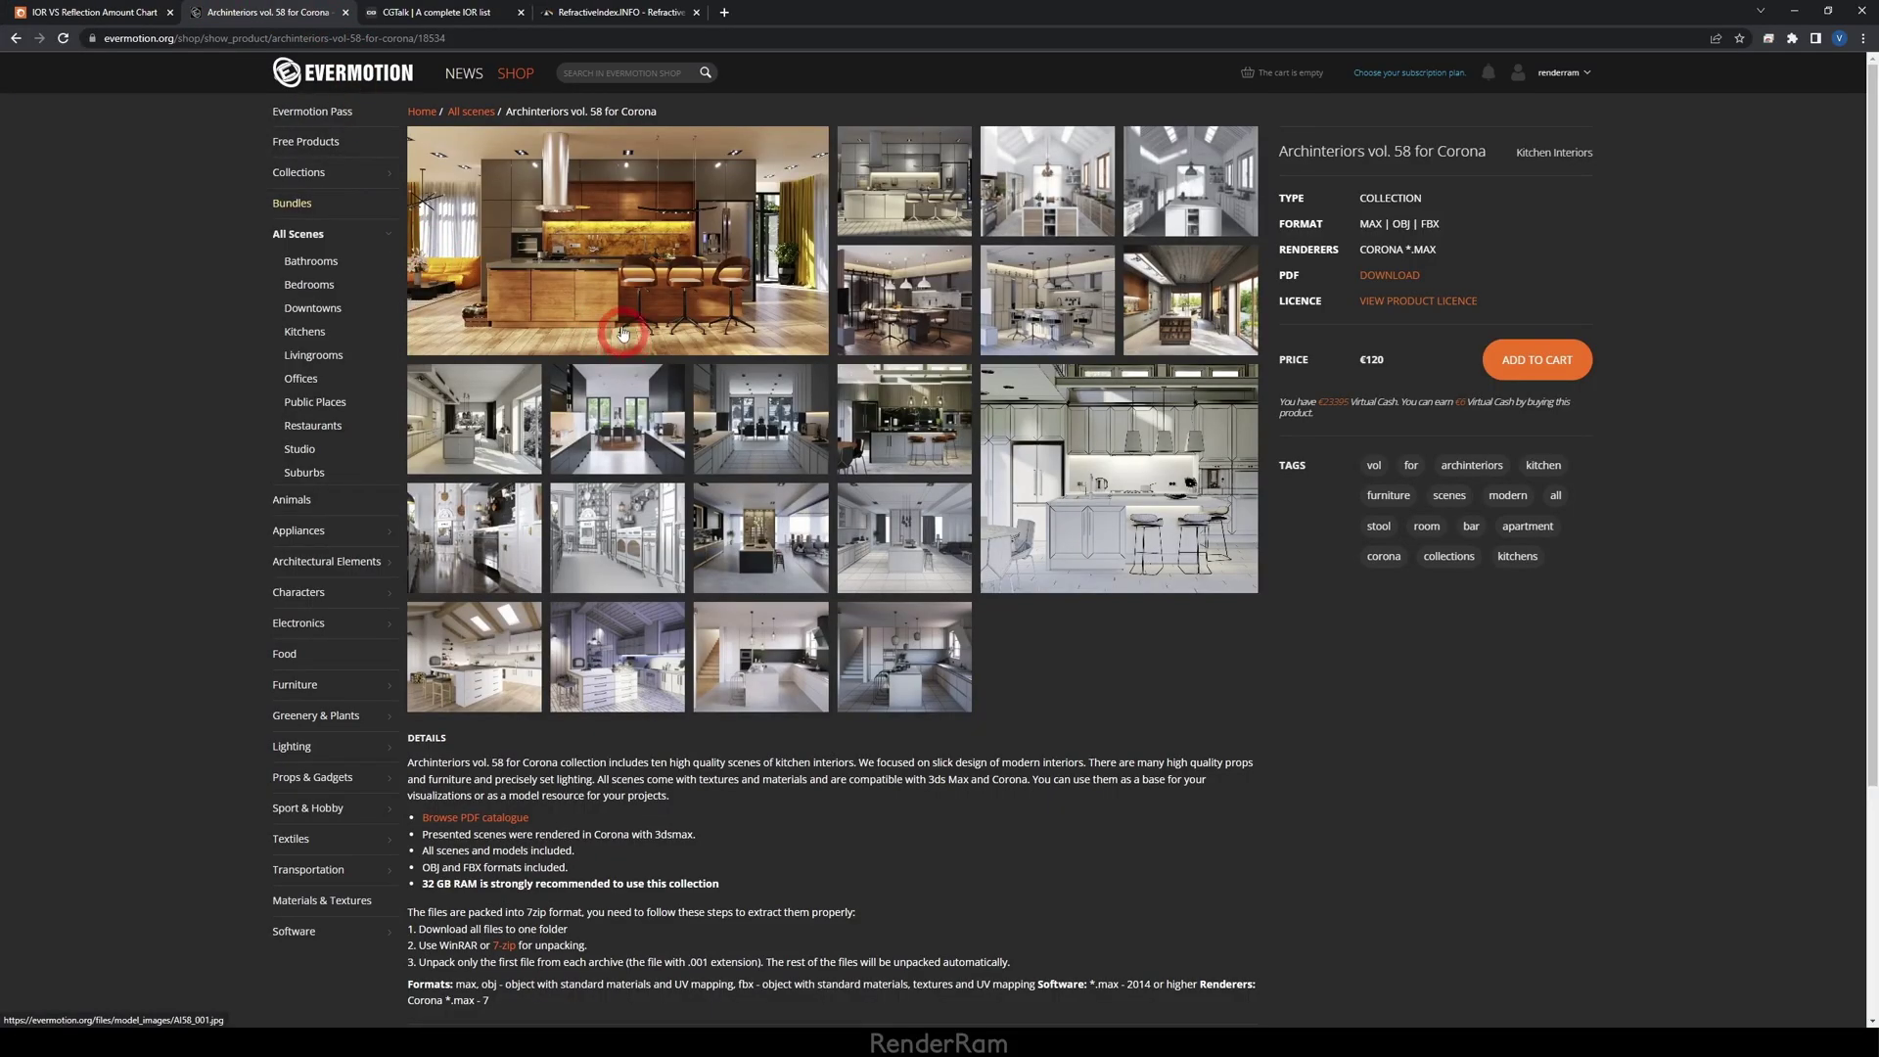
Open the main kitchen image, then zoom the Corona VFB in on the teapot in 3ds Max.
left_click(682, 302)
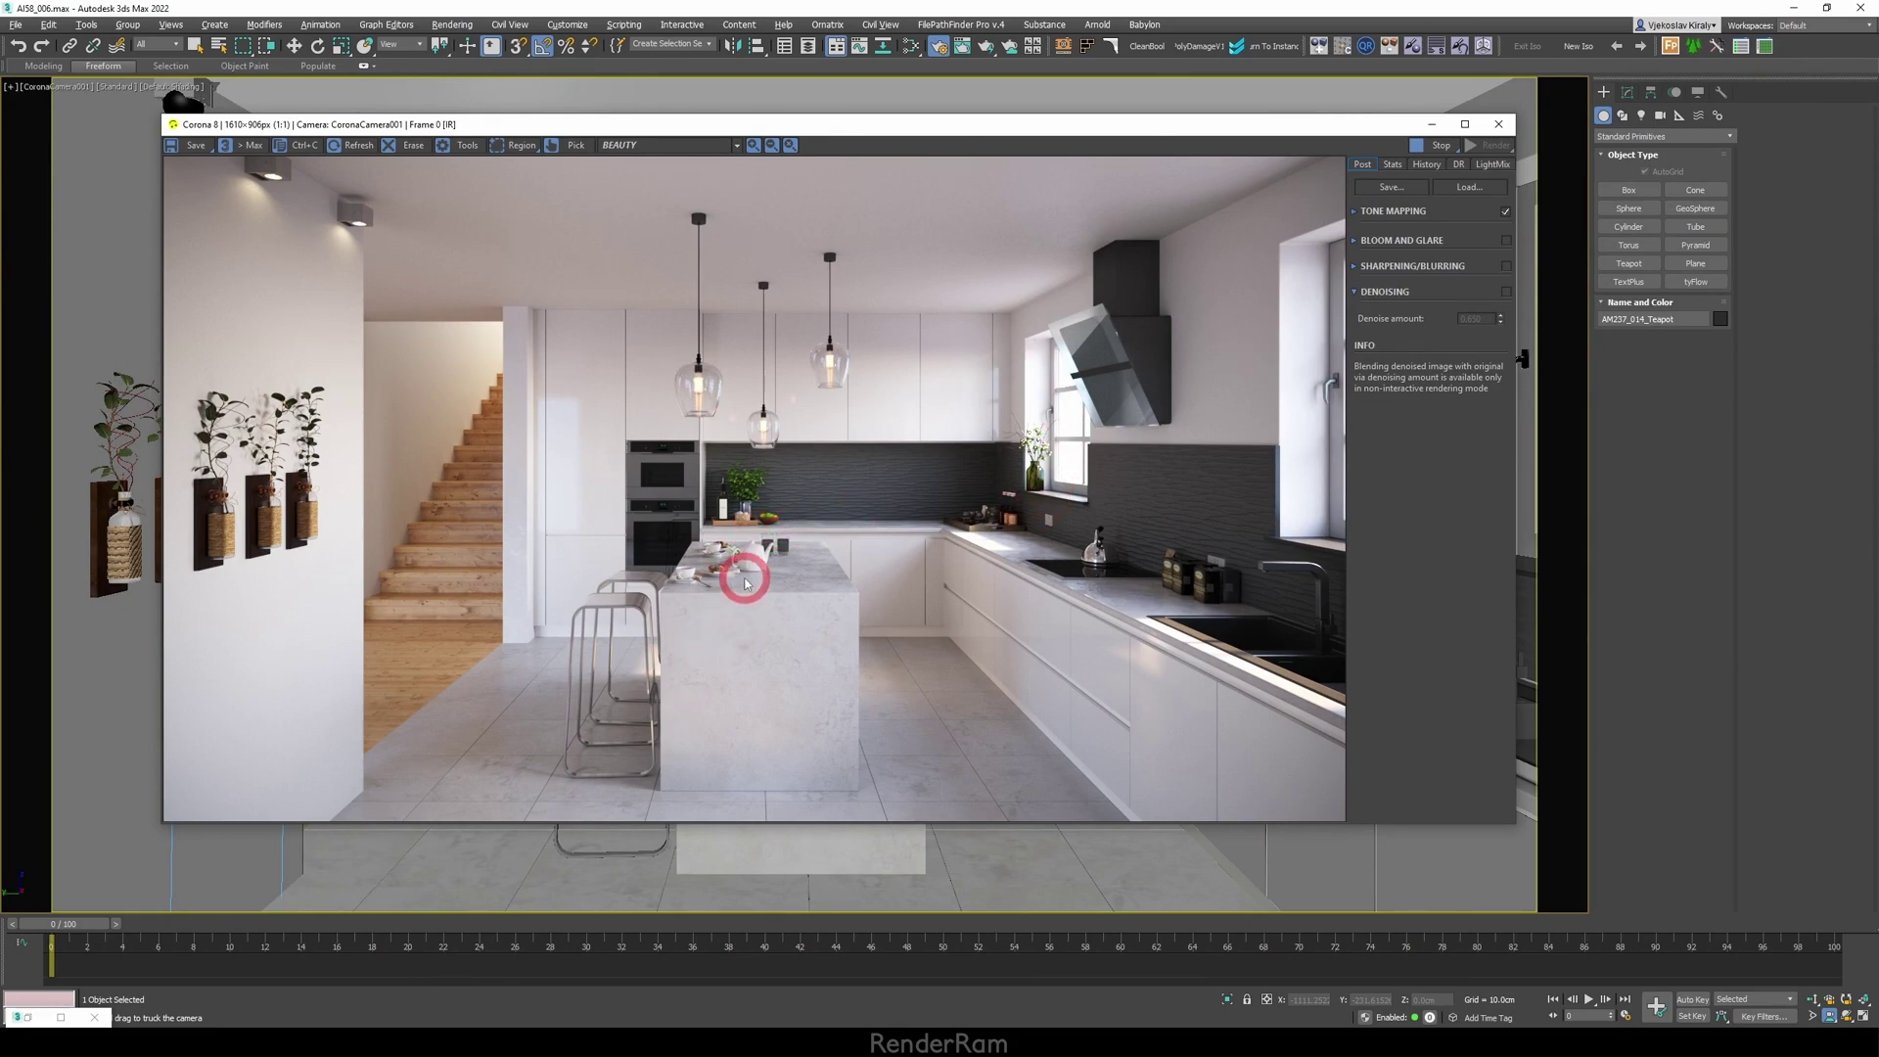
scroll(754, 553, "up", 5)
scroll(495, 440, "down", 2)
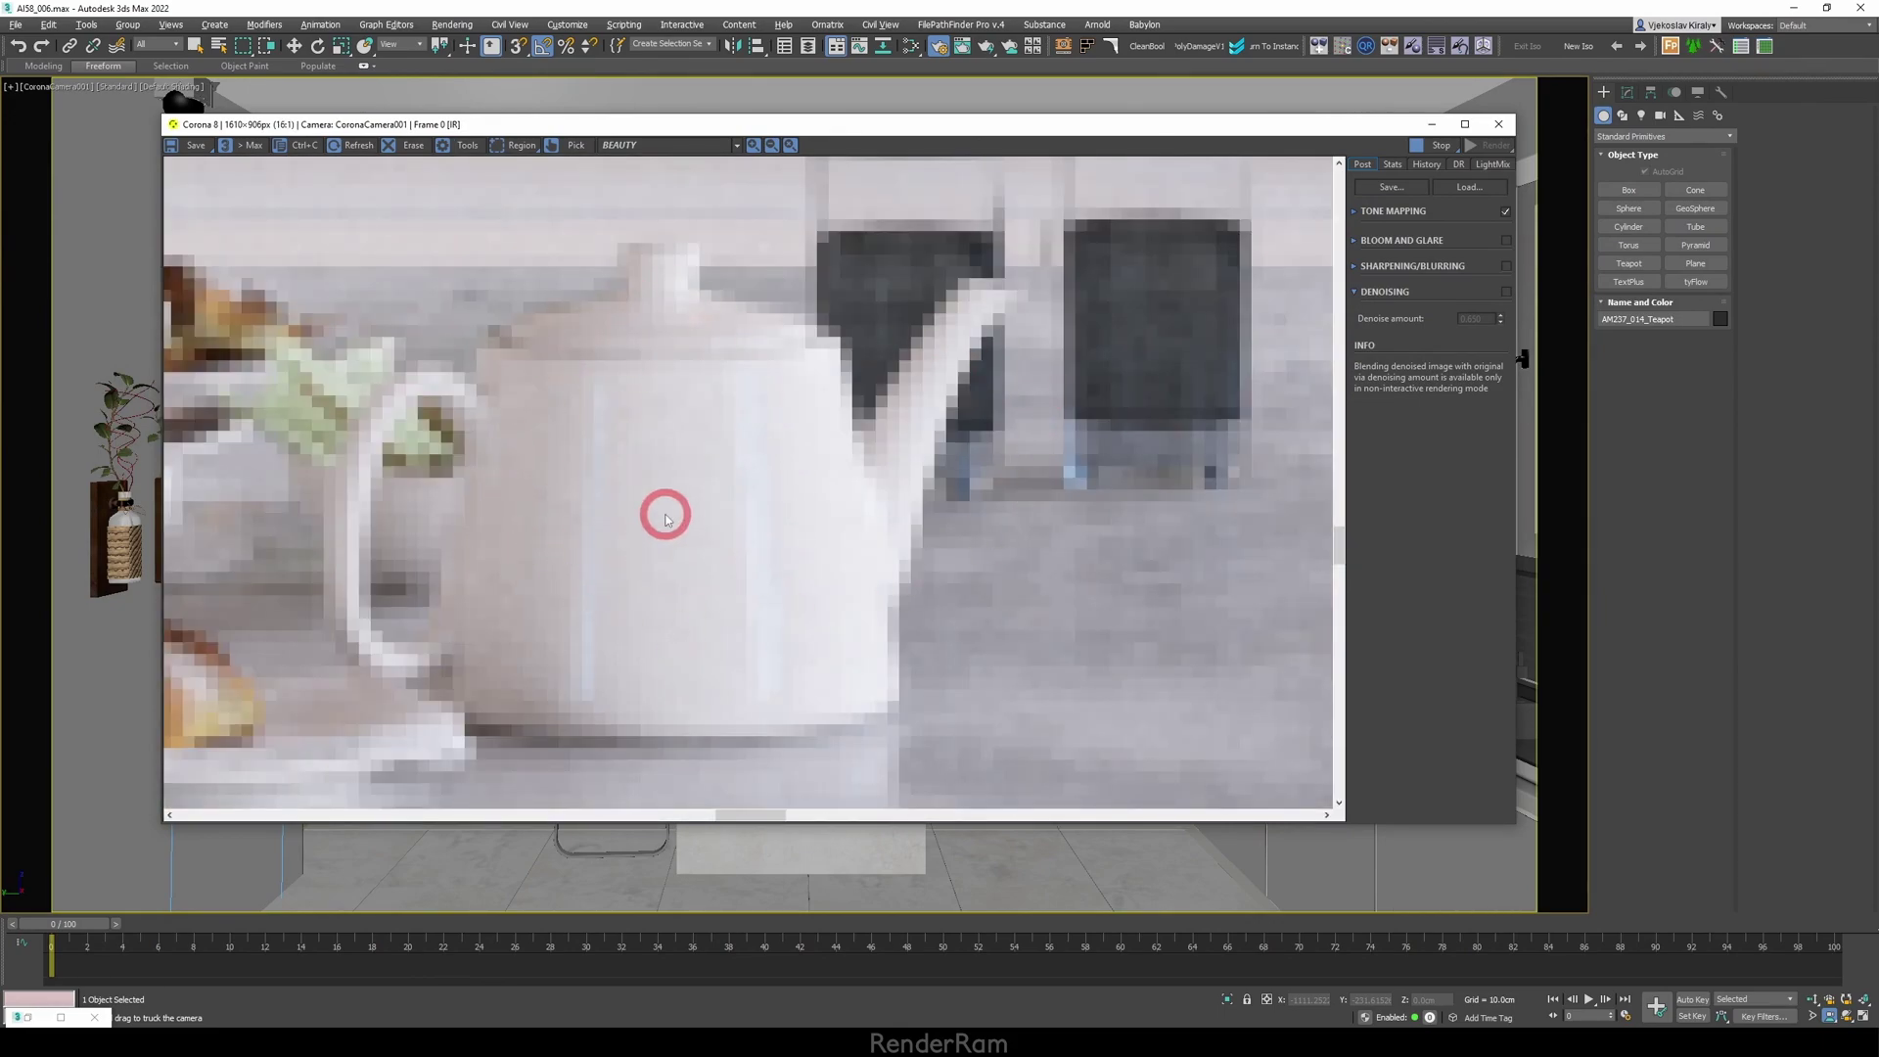
scroll(633, 616, "down", 2)
scroll(633, 616, "down", 1)
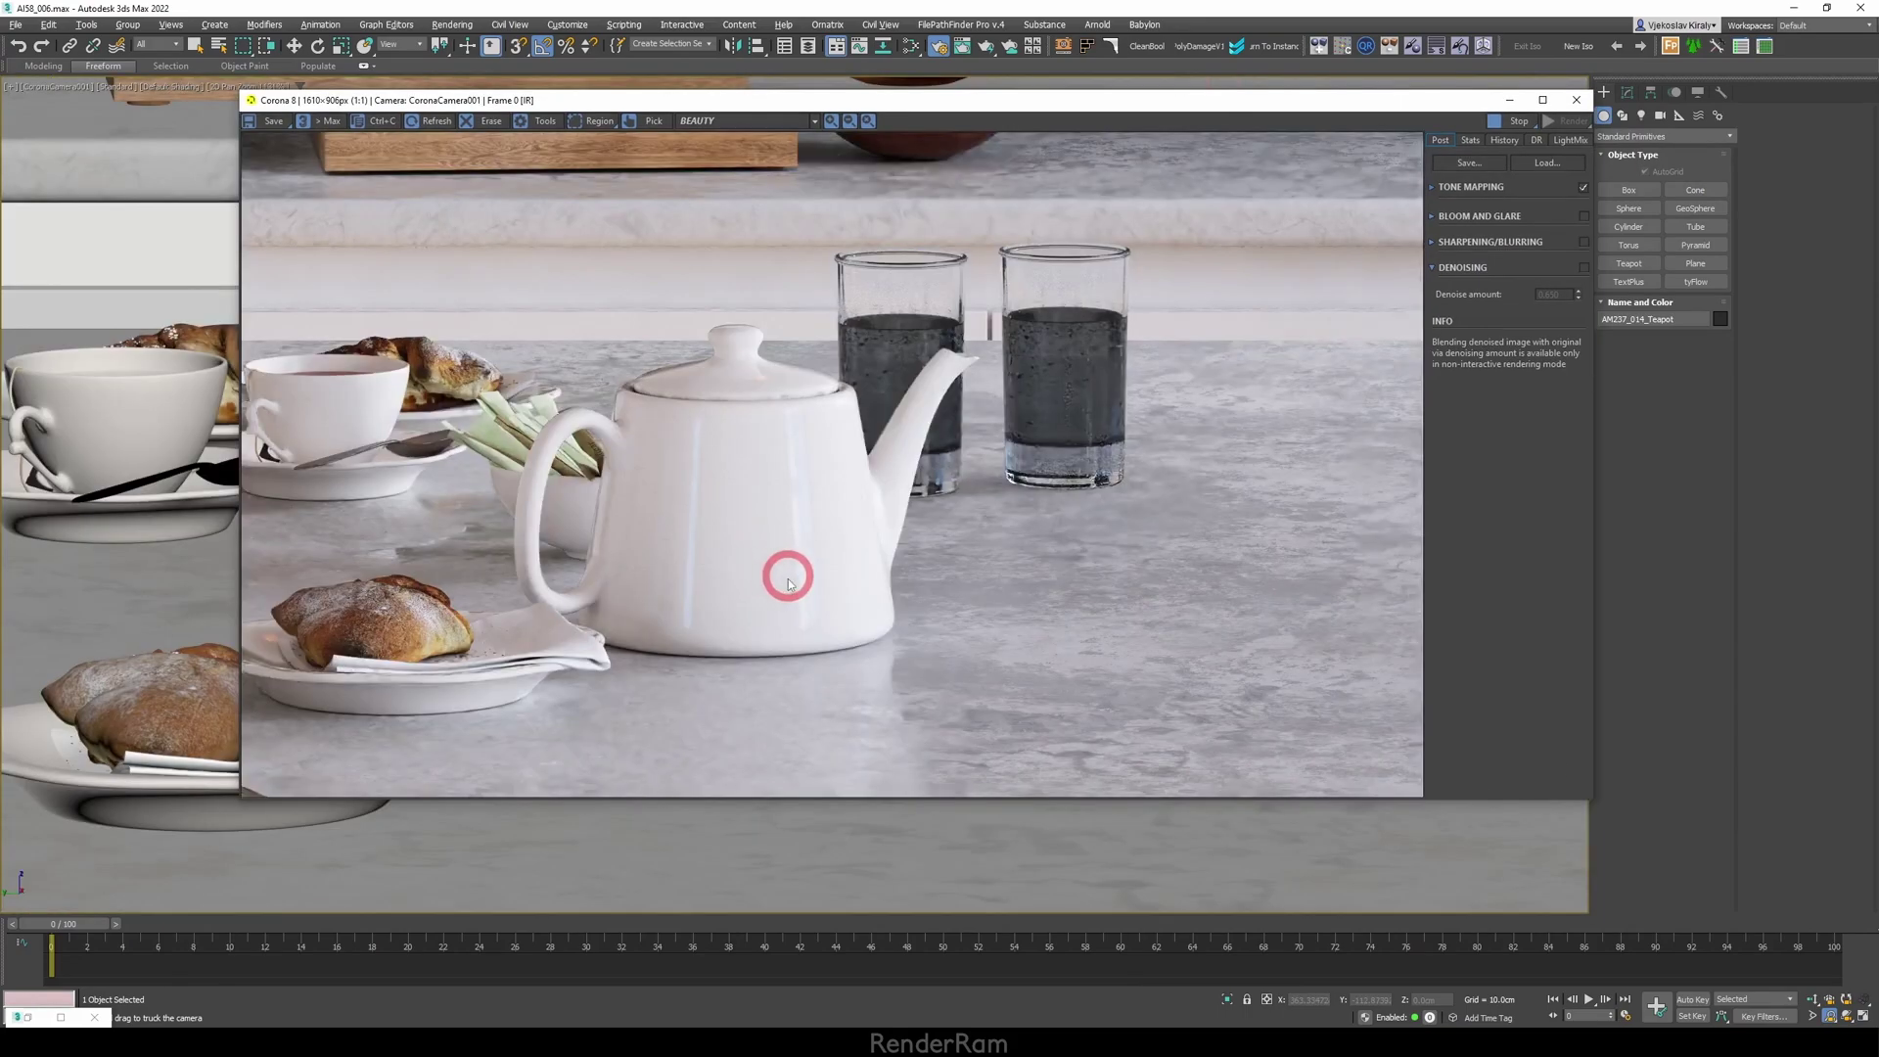
Open the Slate Material Editor and bring up Material #0's parameters.
key("m")
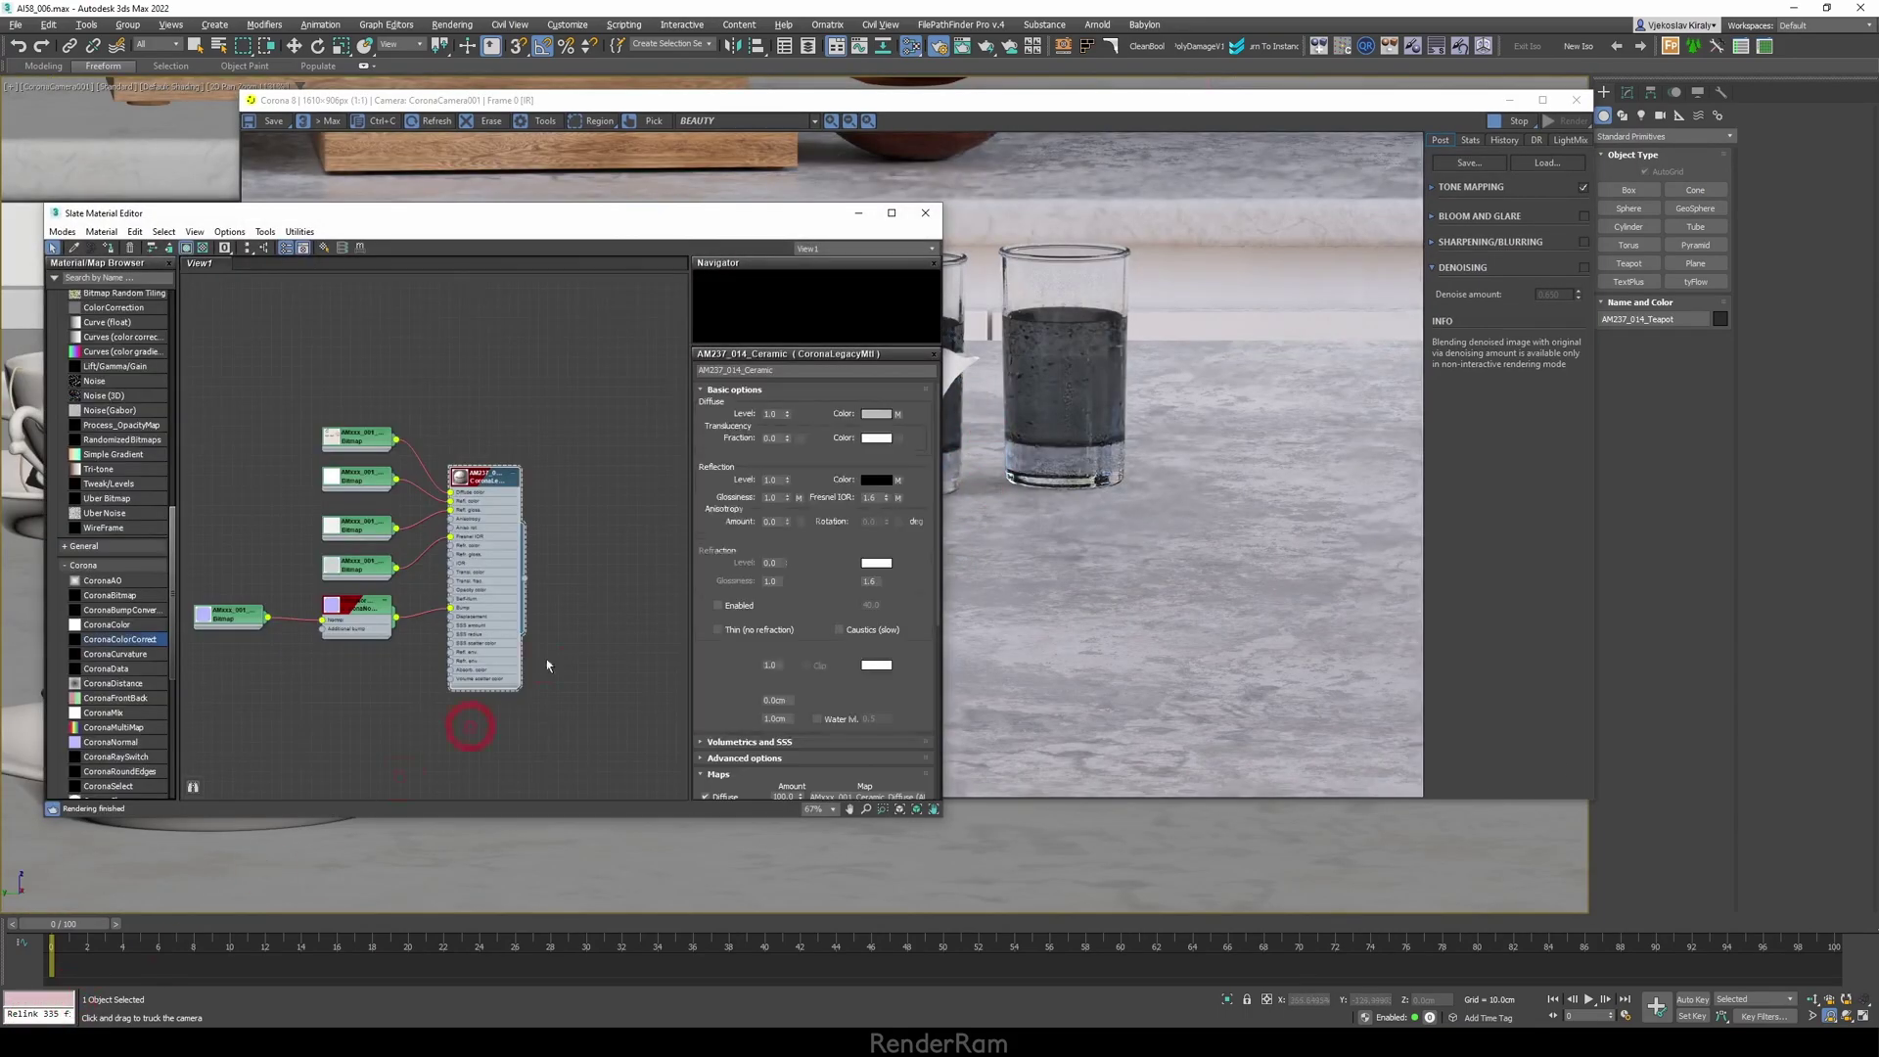
middle_click_drag(461, 470, 598, 612)
scroll(372, 506, "up", 5)
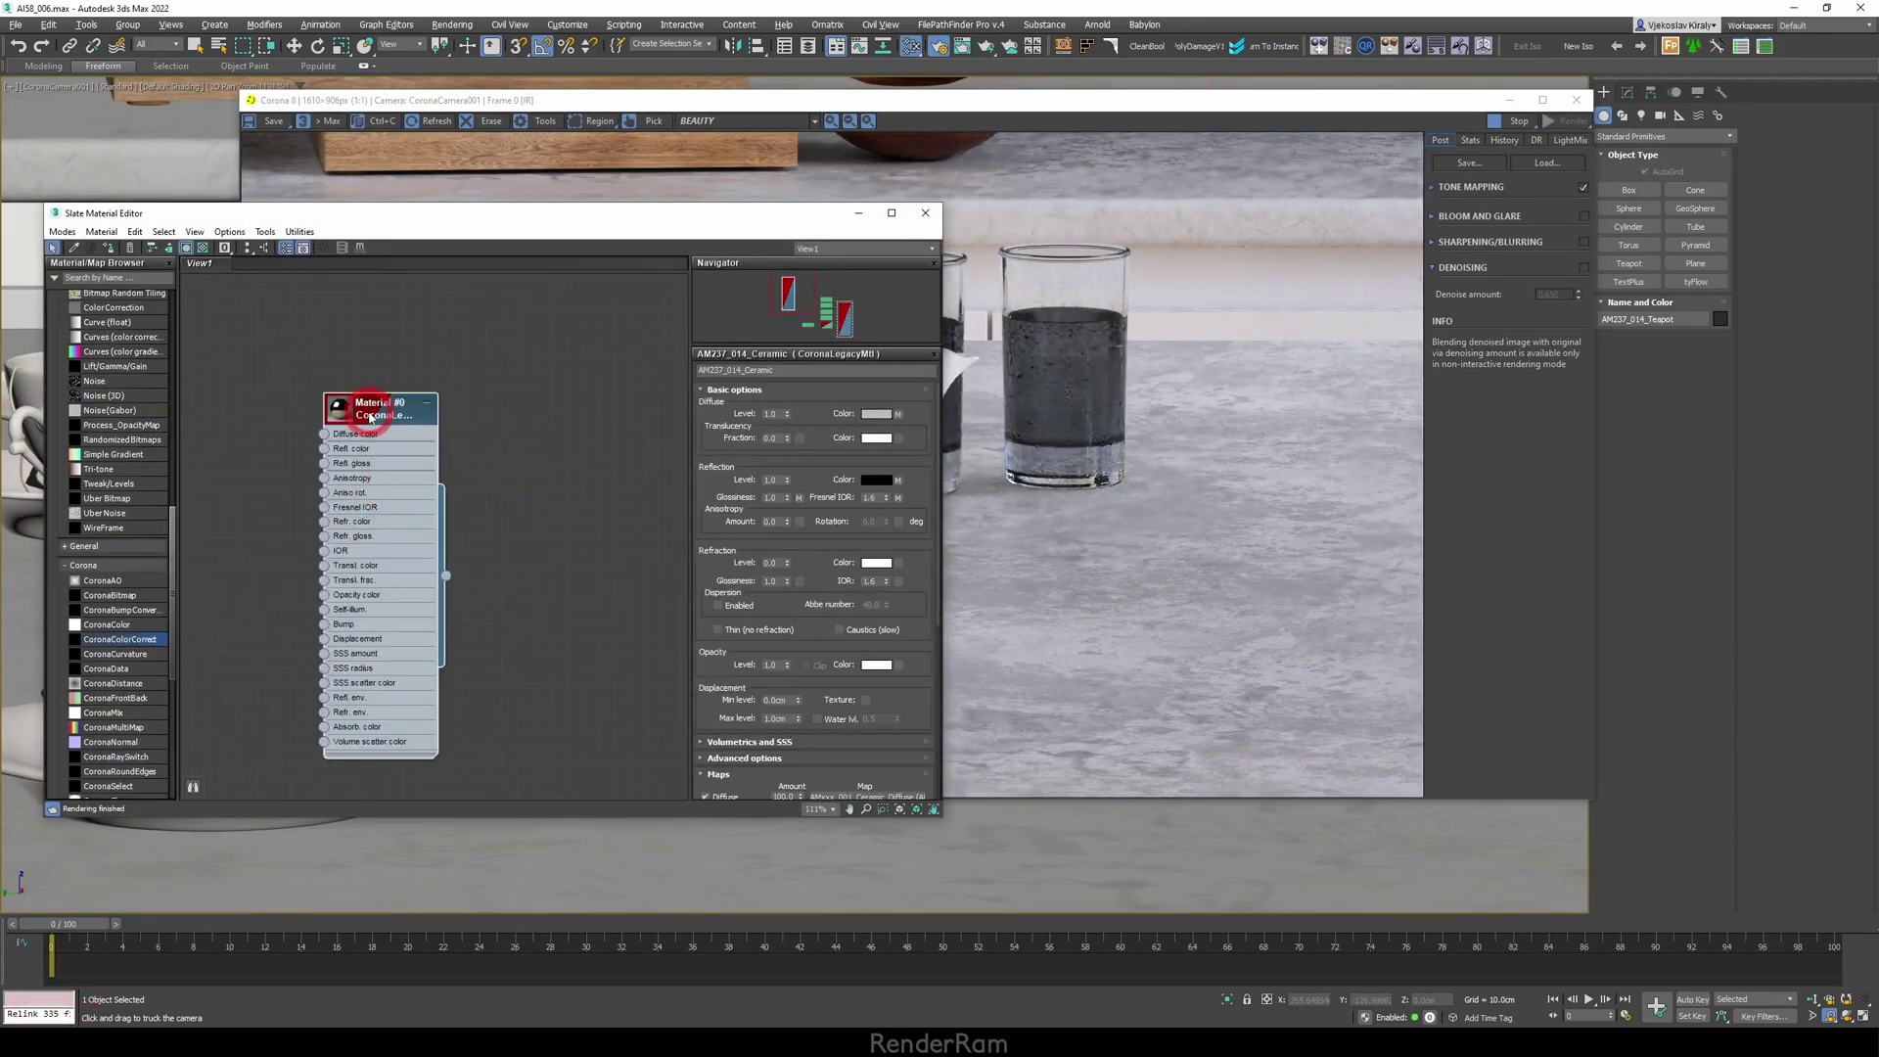
double_click(431, 461)
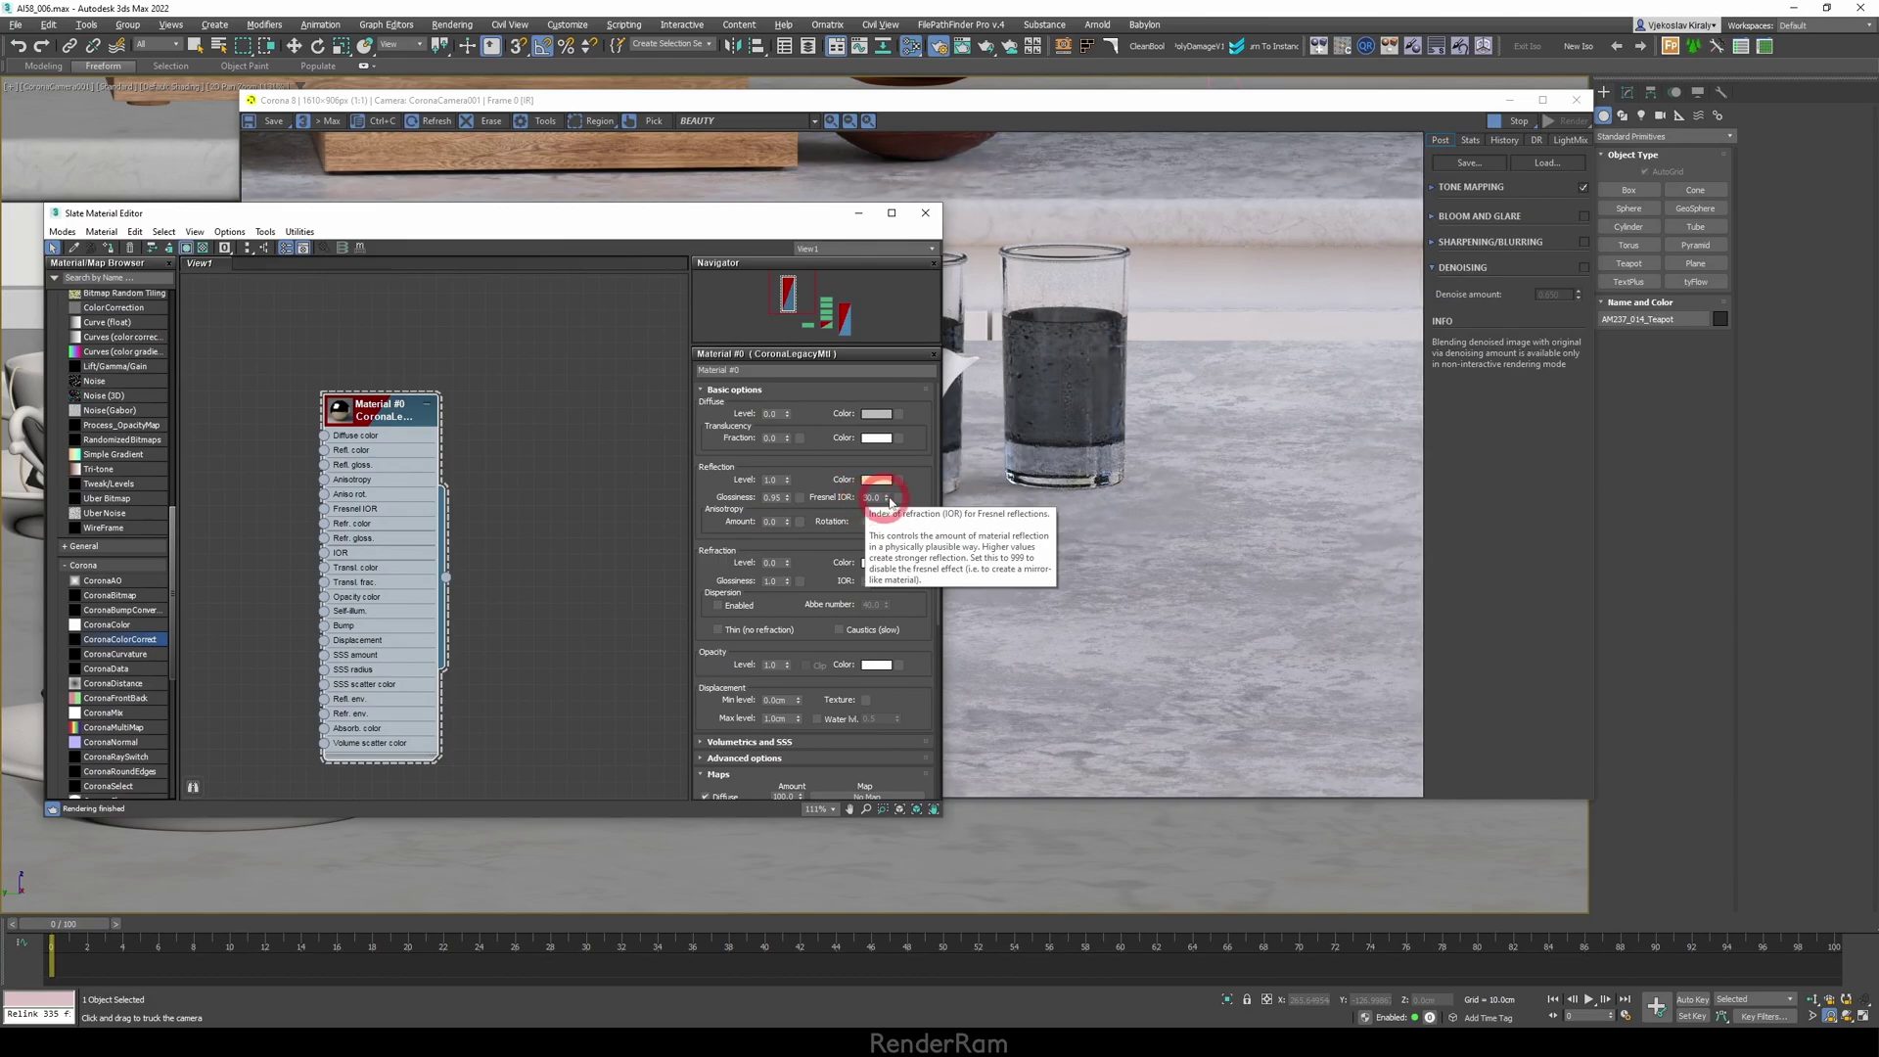
Move the editor off the render and assign the gold Material #0 to the teapot.
left_click(537, 233)
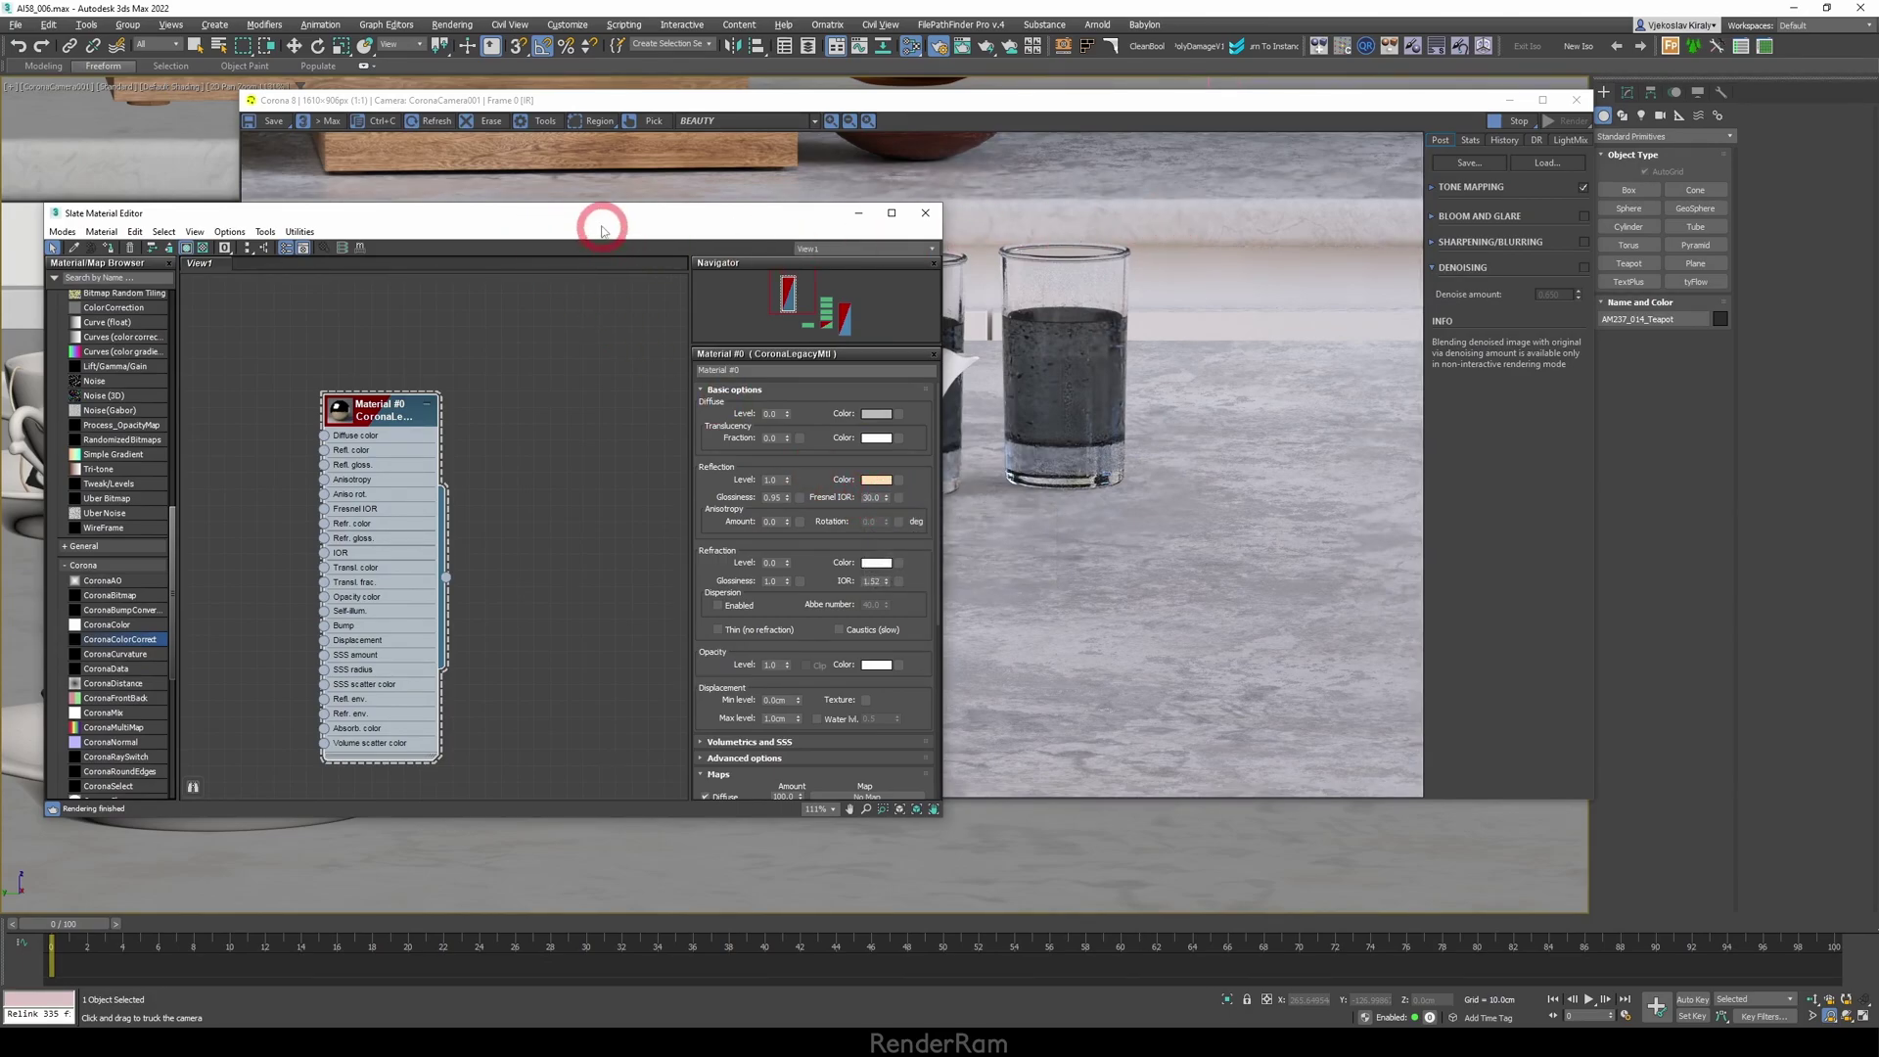
left_click_drag(600, 222, 1174, 422)
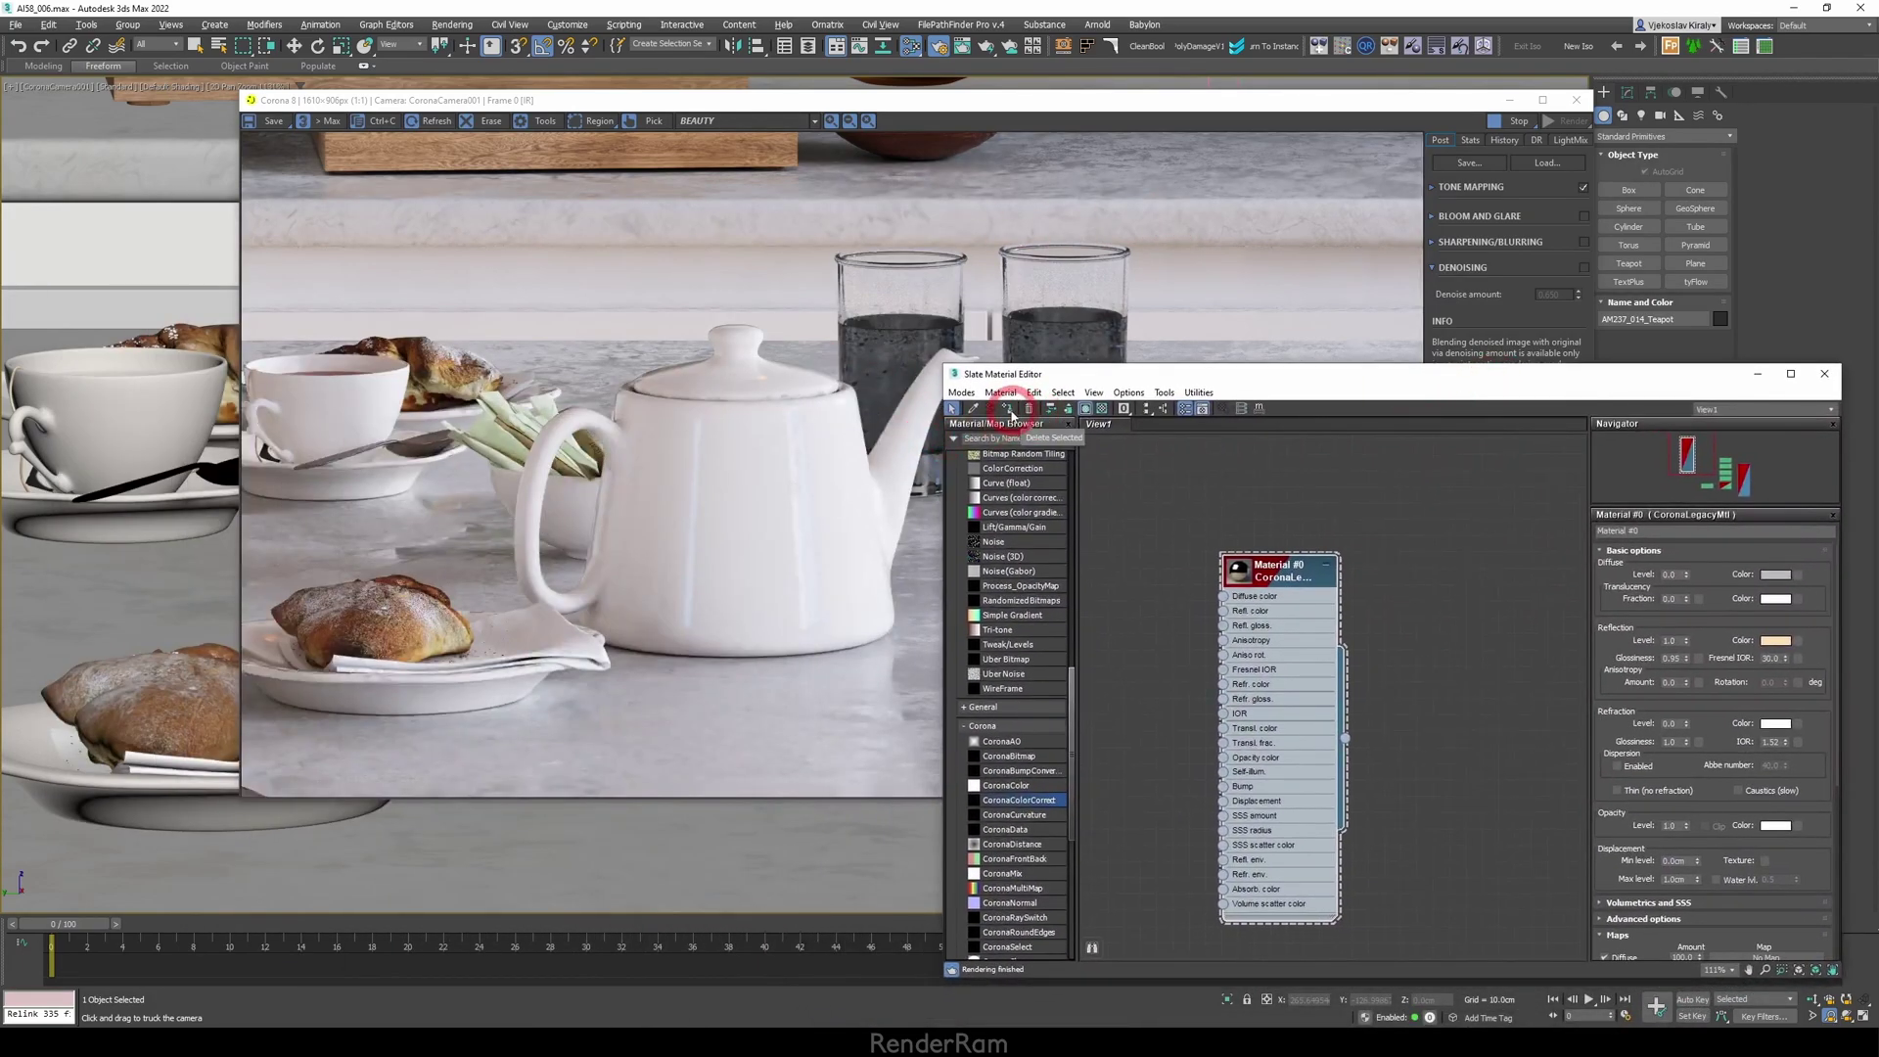
left_click(1008, 410)
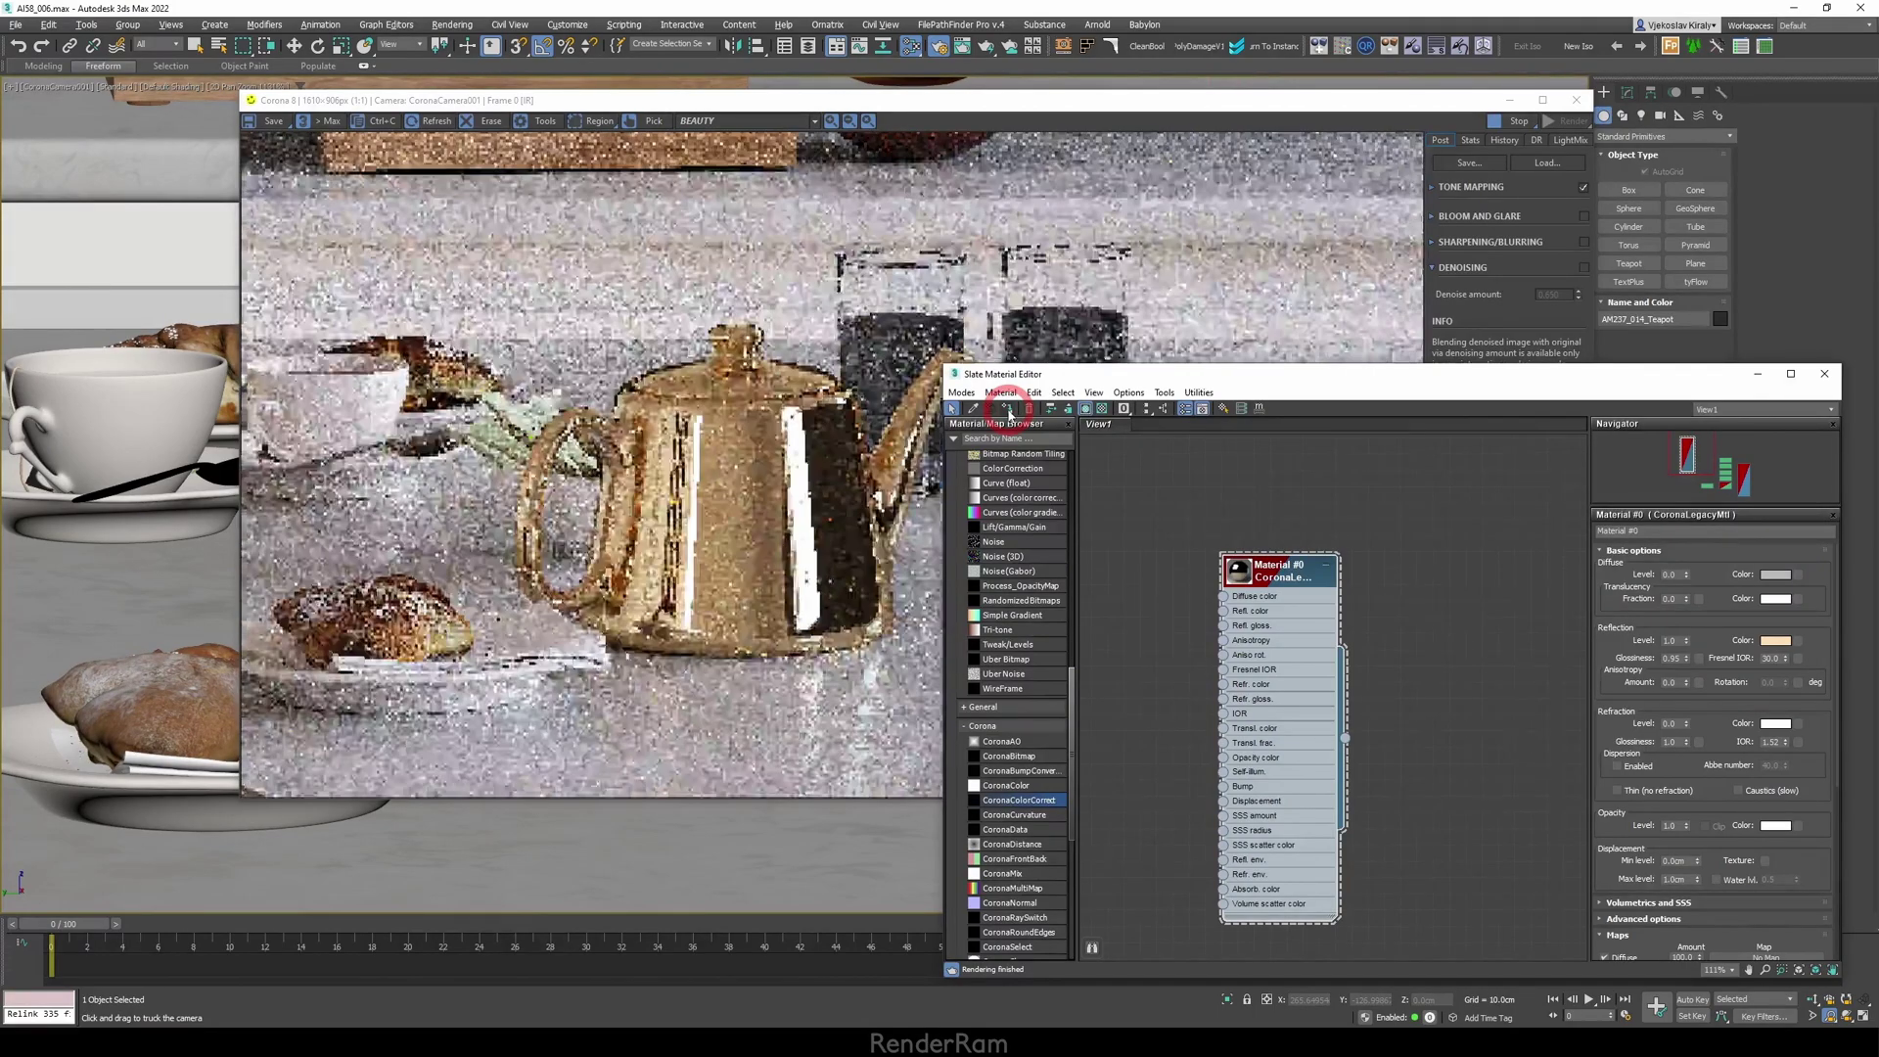
Bring the Corona frame buffer to the front to watch the gold teapot render refine.
left_click(1004, 305)
left_click(697, 420)
left_click(755, 610)
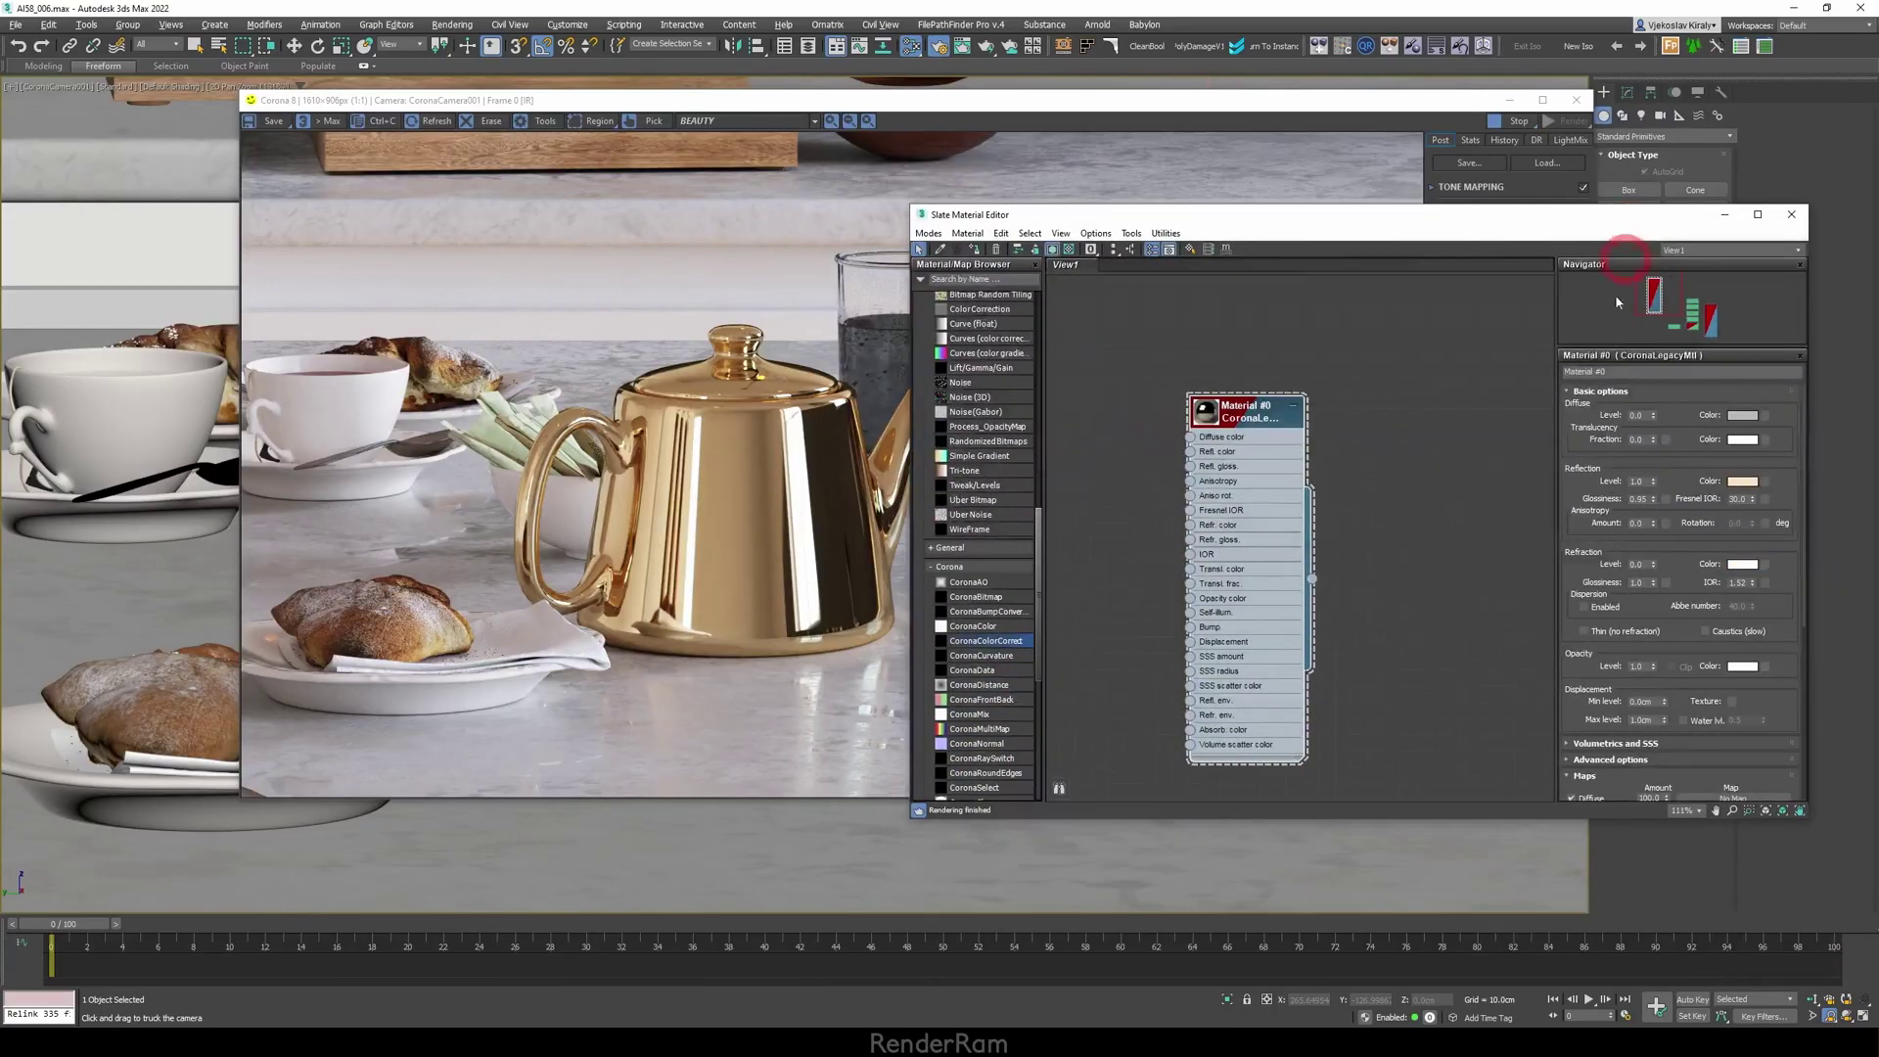
Change Material #0's Fresnel IOR from 30.0 to 12.0 and view the re-rendered teapot.
double_click(1730, 499)
left_click(1626, 484)
type("12")
key("Return")
left_click(718, 452)
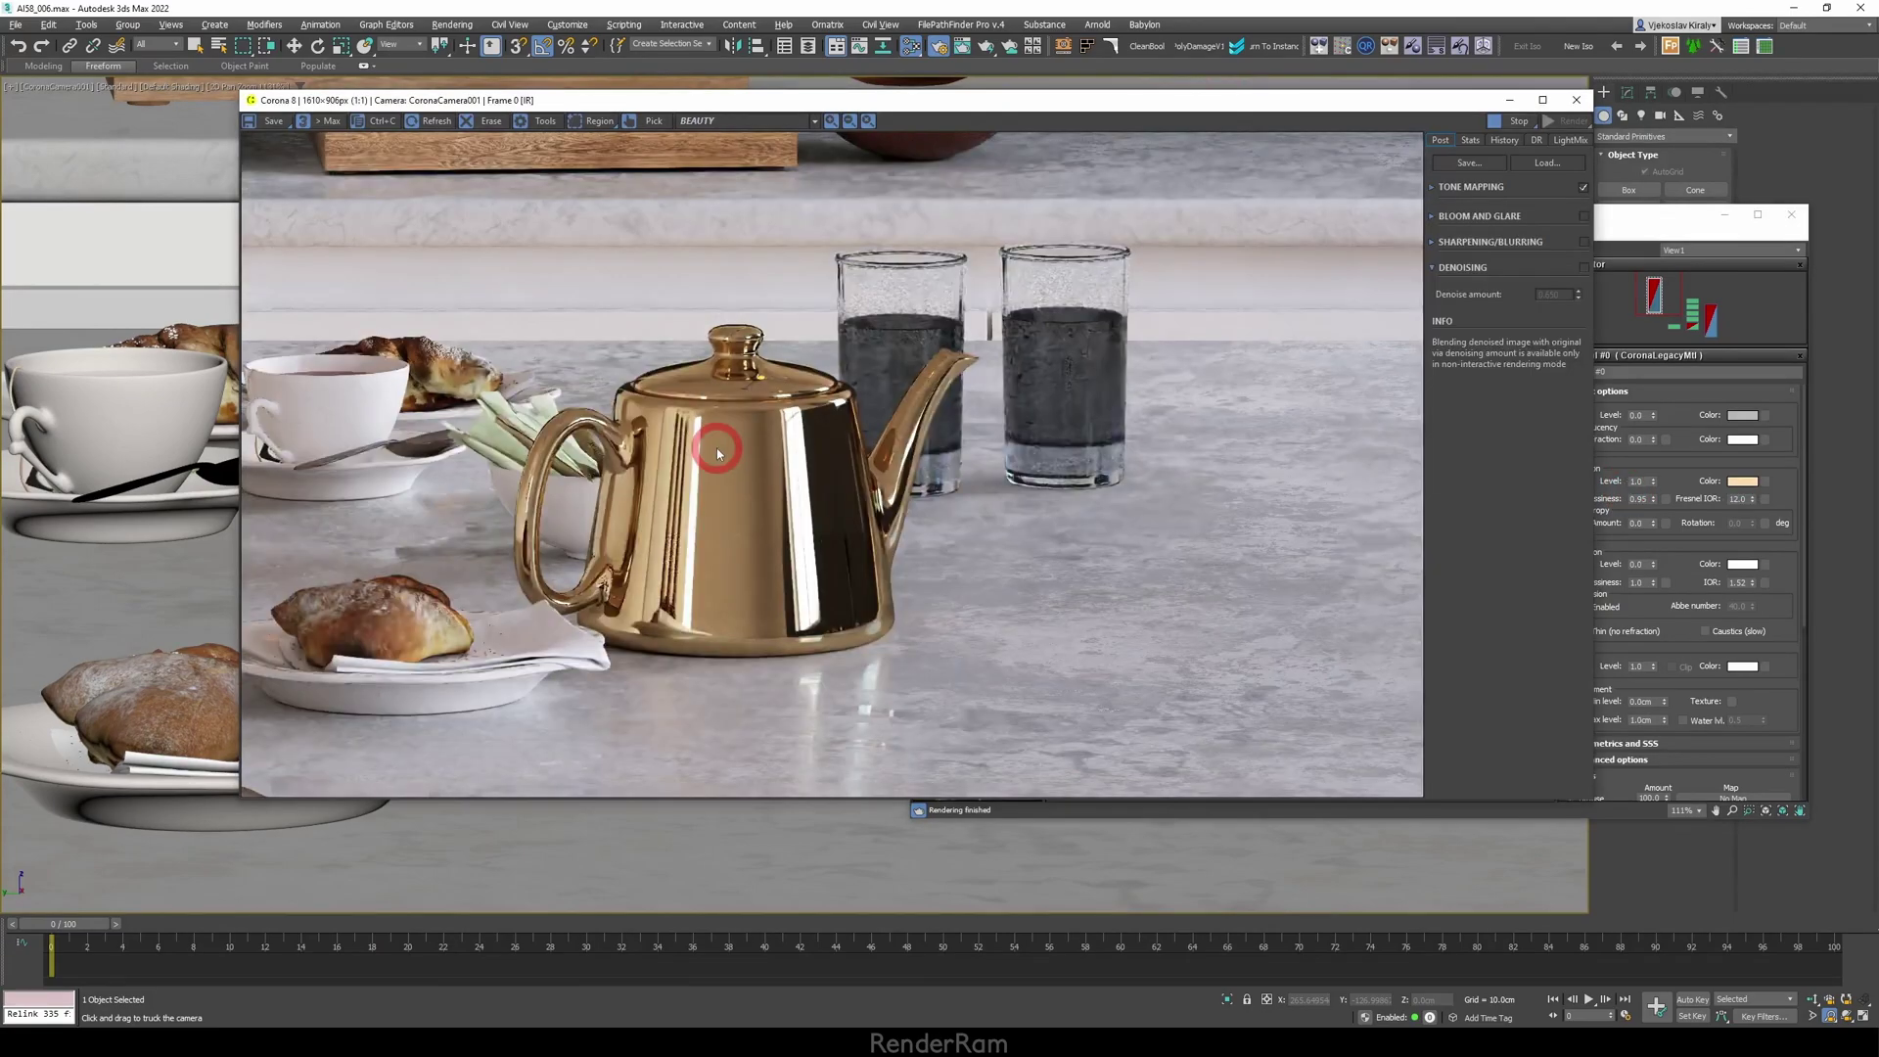